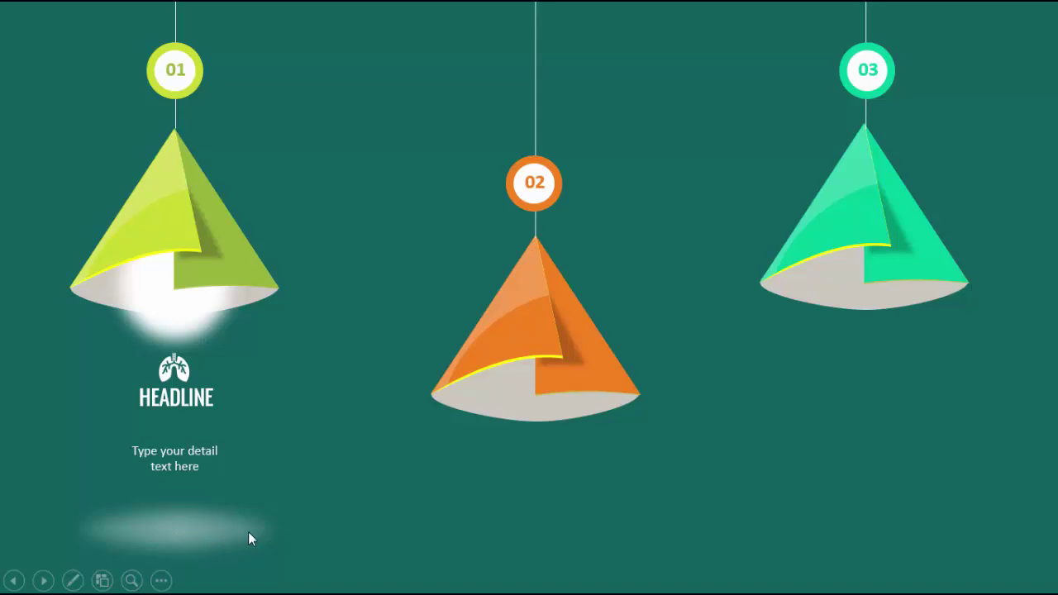
# Advance the slide show through the lamp animations to preview the finished design
pyautogui.click(672, 210)
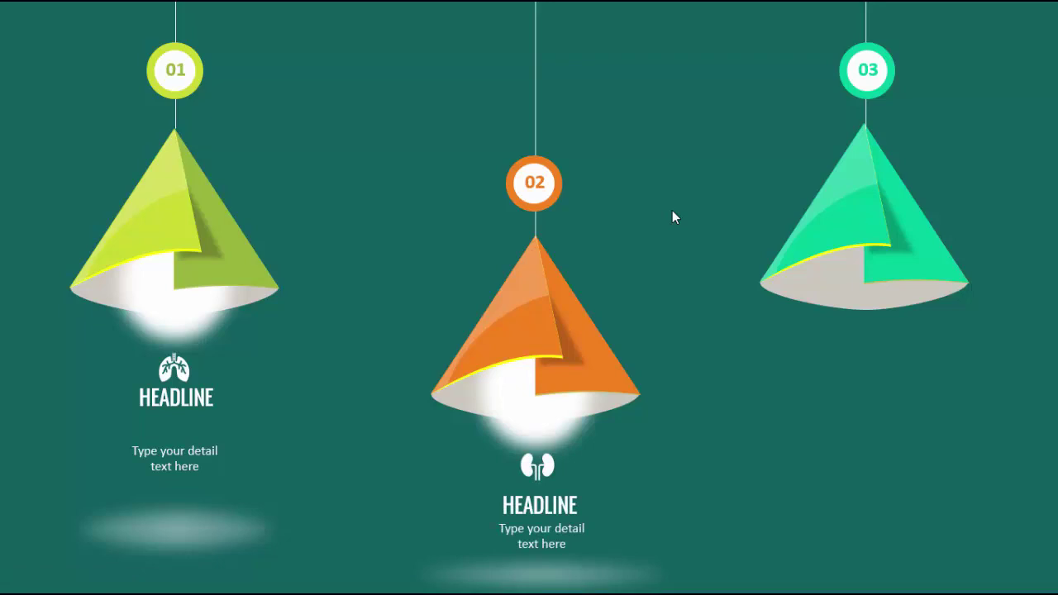
pyautogui.click(672, 218)
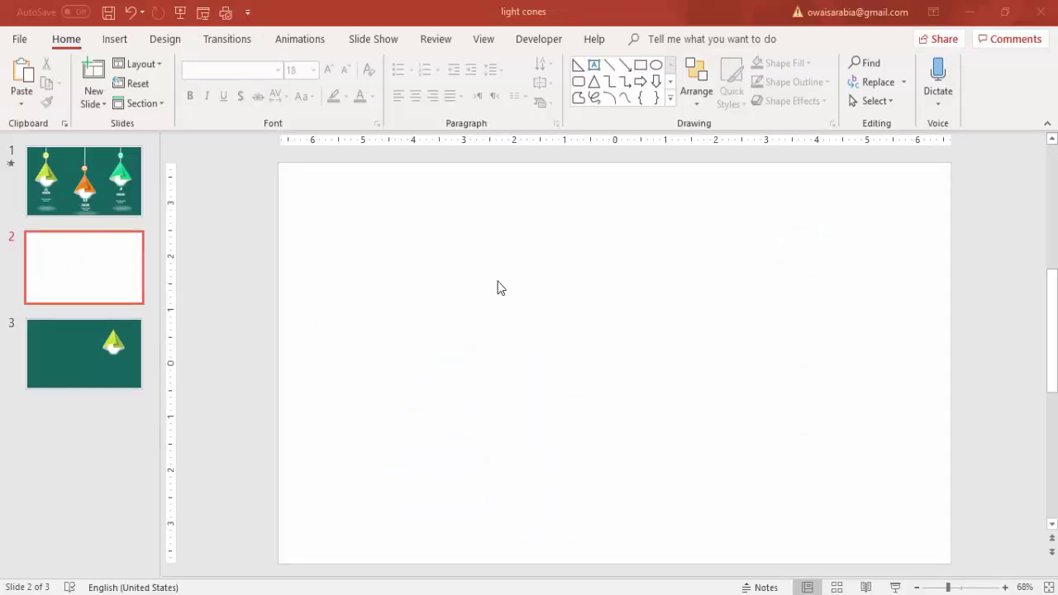
# Format the blank second slide's background with the recently used dark green solid fill
pyautogui.rightClick(405, 242)
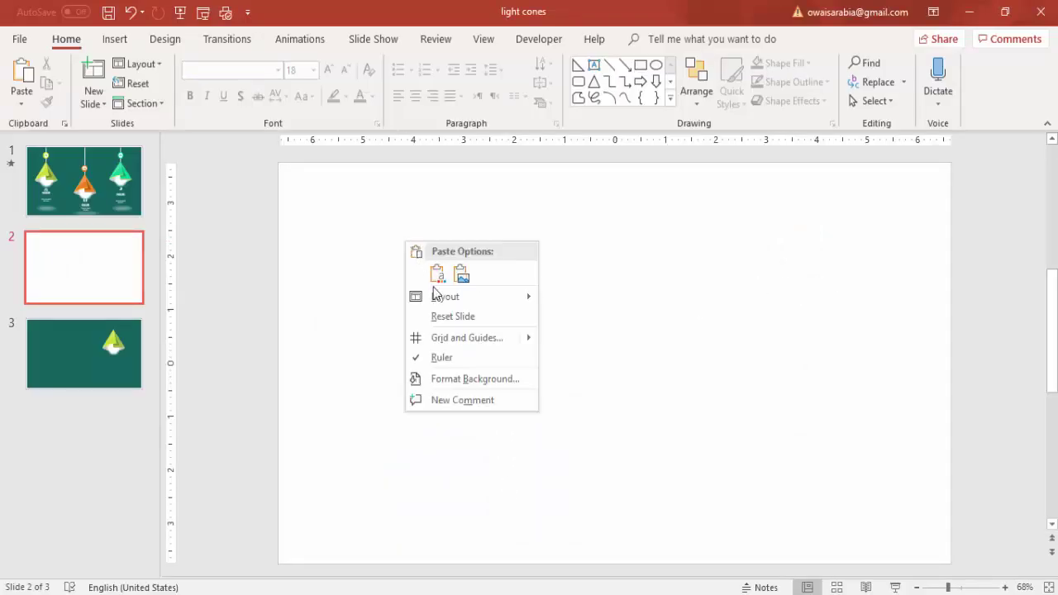
pyautogui.click(475, 379)
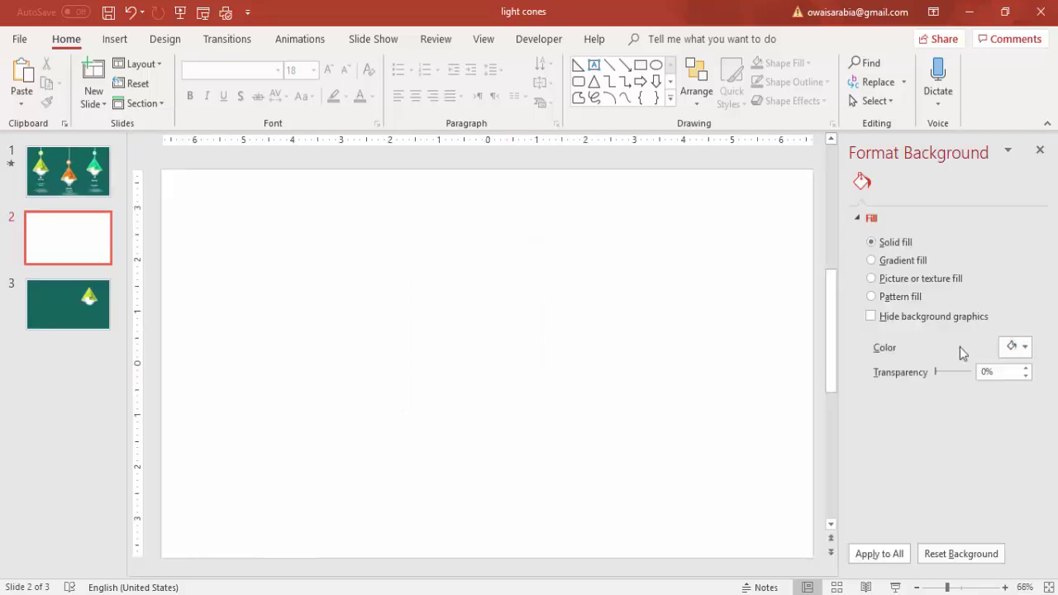
pyautogui.click(1015, 347)
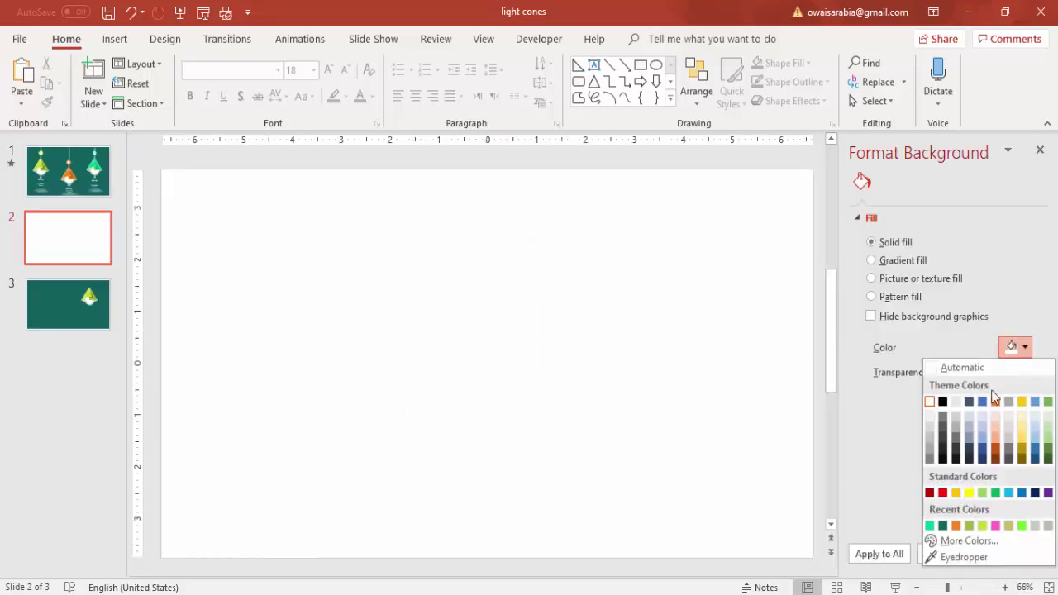
pyautogui.click(942, 525)
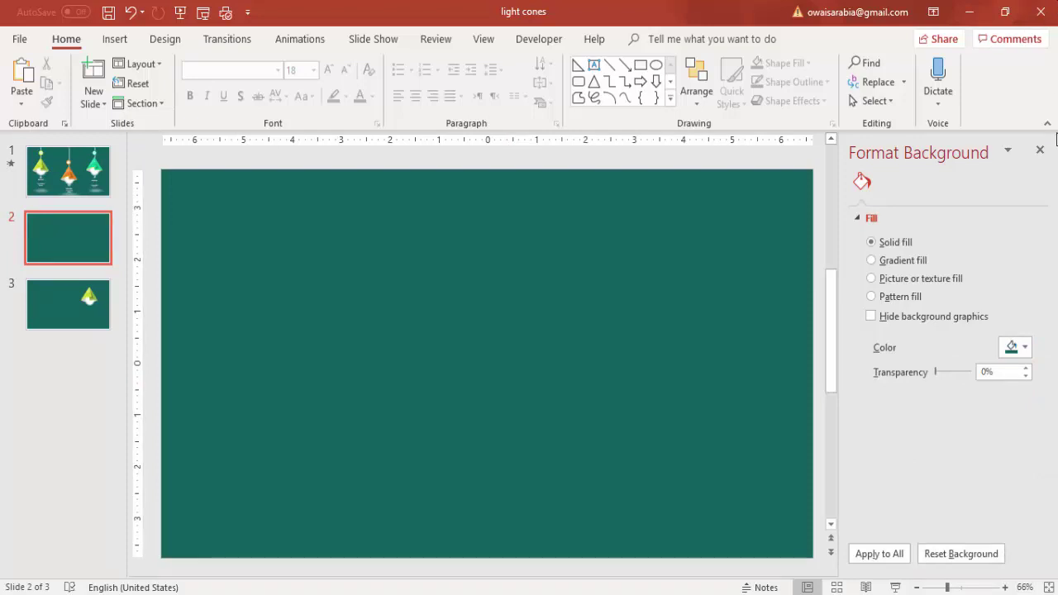
pyautogui.click(1040, 150)
# Draw a right triangle about 2.46" high and 1.37" wide in the upper middle of slide 2
pyautogui.click(113, 40)
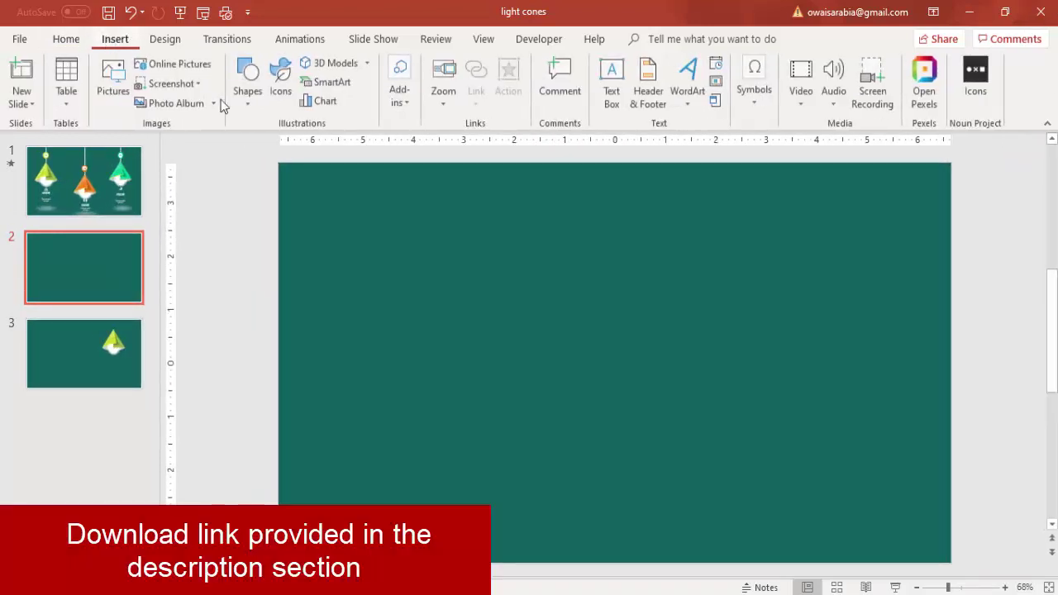
pyautogui.click(248, 97)
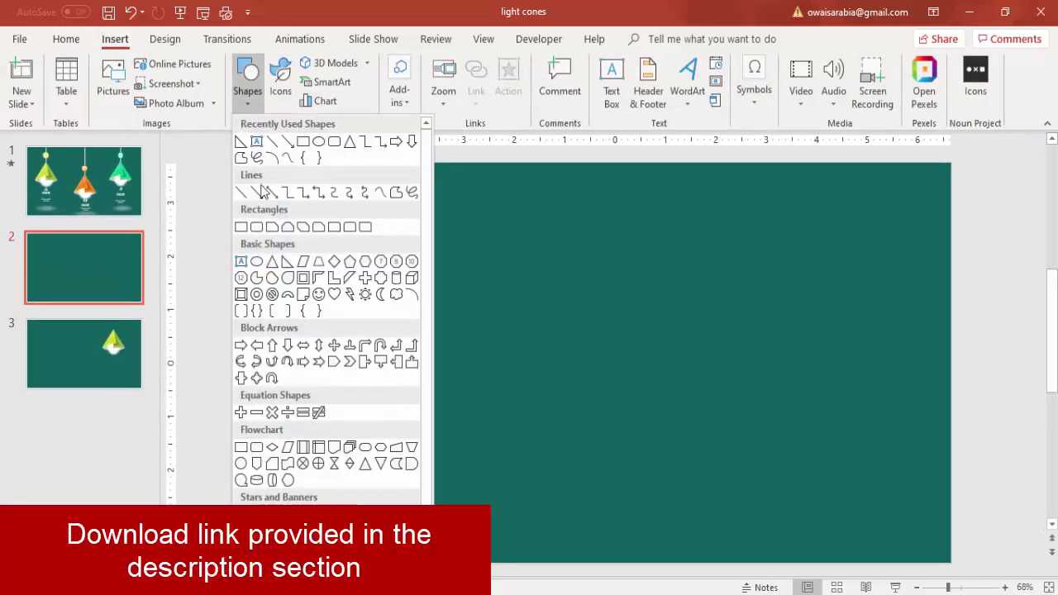
pyautogui.click(290, 263)
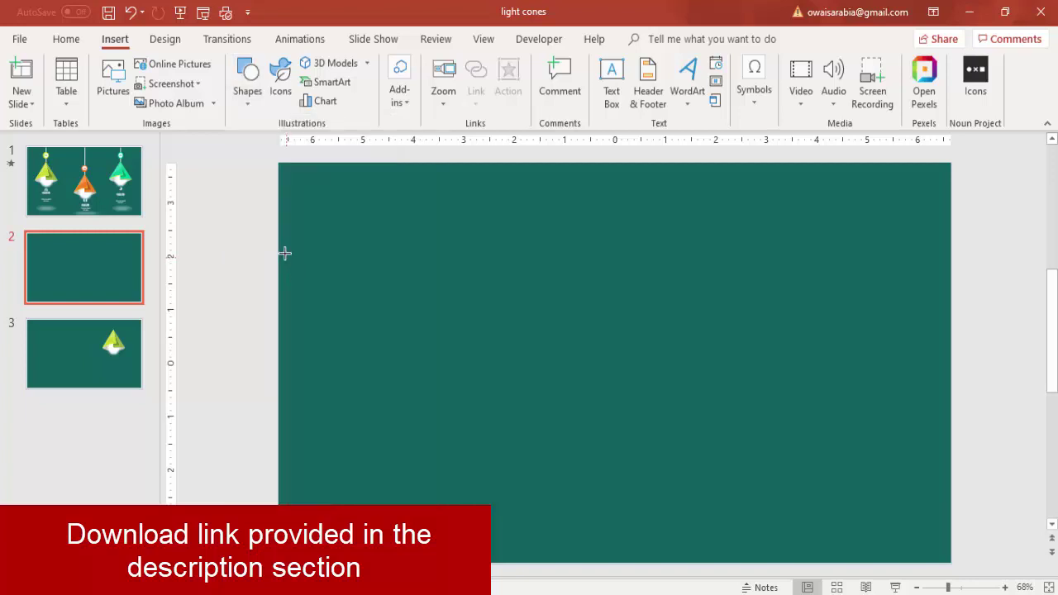
pyautogui.moveTo(602, 235)
pyautogui.mouseDown()
pyautogui.moveTo(643, 288)
pyautogui.moveTo(667, 364)
pyautogui.mouseUp()
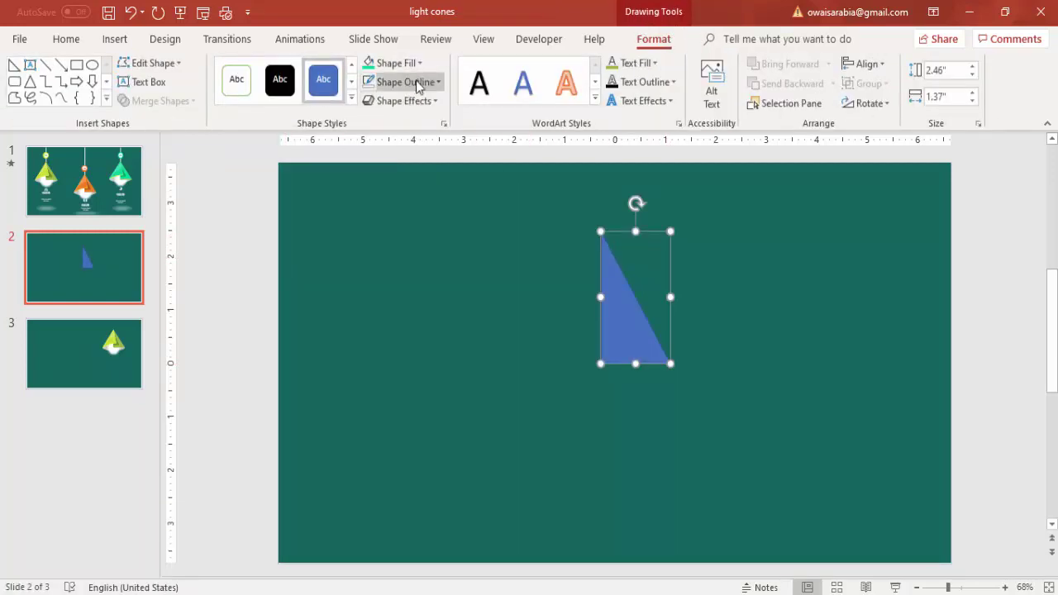
# Remove the triangle's outline and fill it with the recently used bright green
pyautogui.click(420, 87)
pyautogui.click(421, 259)
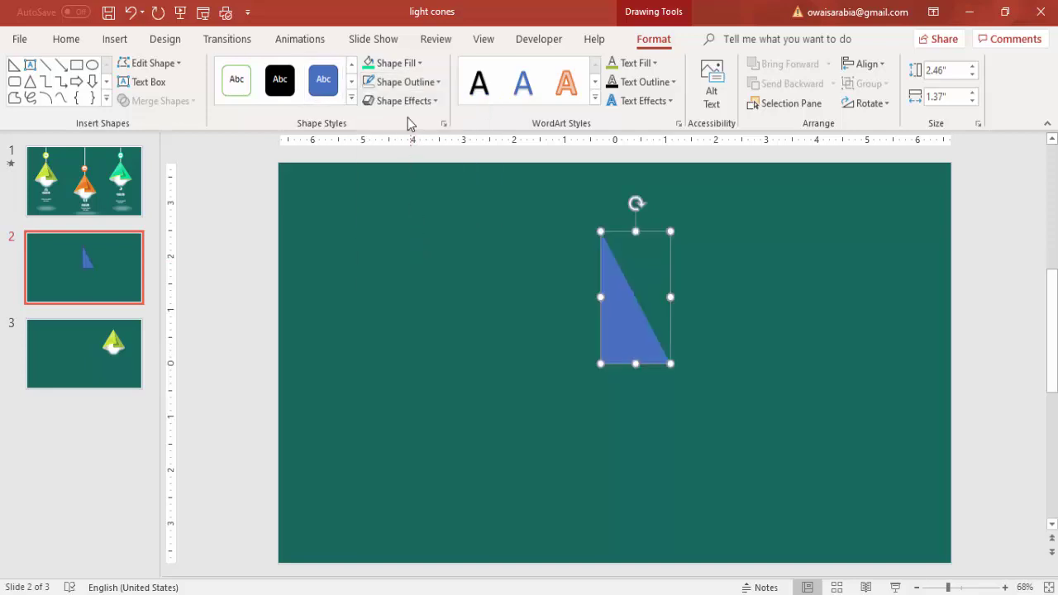
pyautogui.click(400, 70)
pyautogui.click(382, 224)
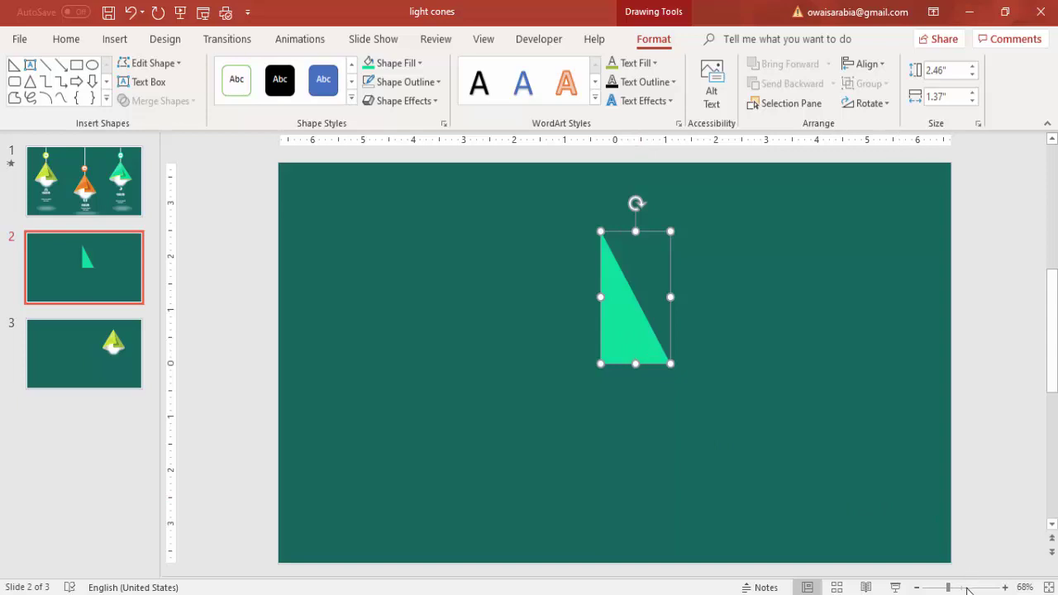
# Edit the triangle's points, raising the lower-left corner slightly and bending the bottom edge into a gentle curve
pyautogui.moveTo(948, 587); pyautogui.dragTo(961, 587)
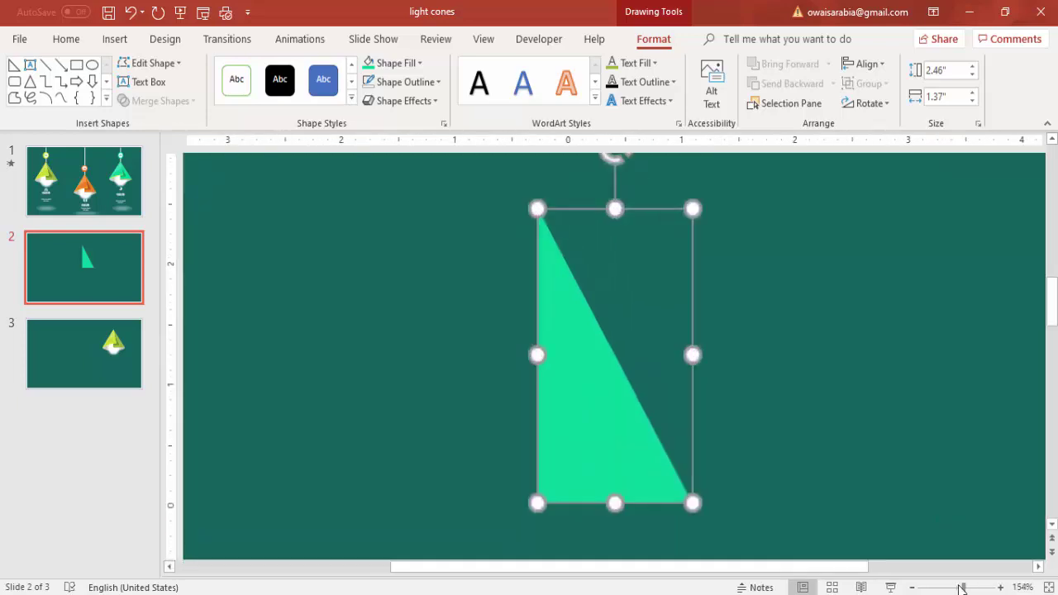
pyautogui.rightClick(583, 452)
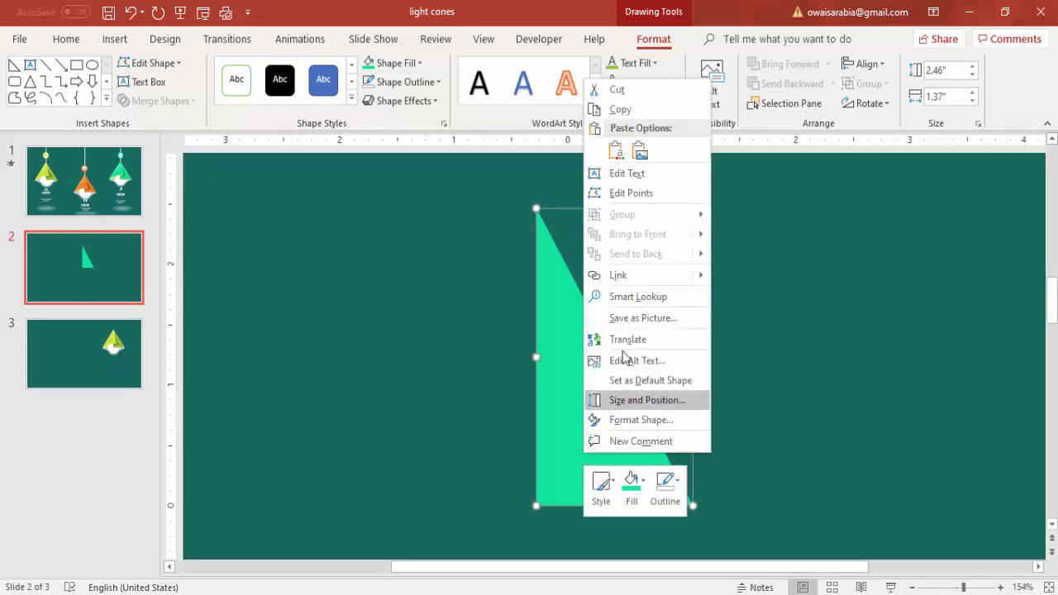
pyautogui.click(646, 198)
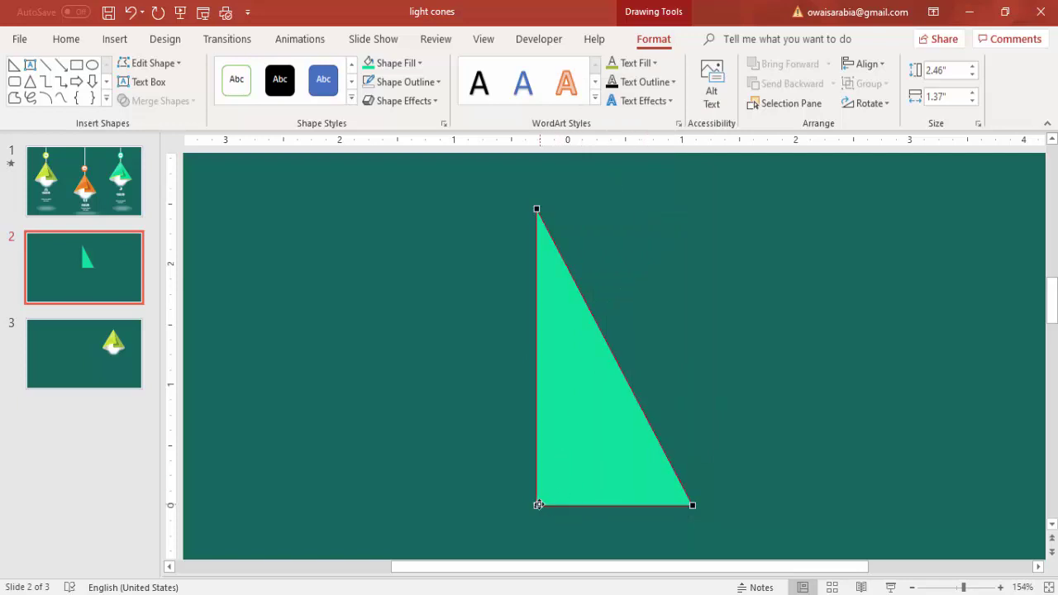
pyautogui.moveTo(536, 505); pyautogui.dragTo(598, 499)
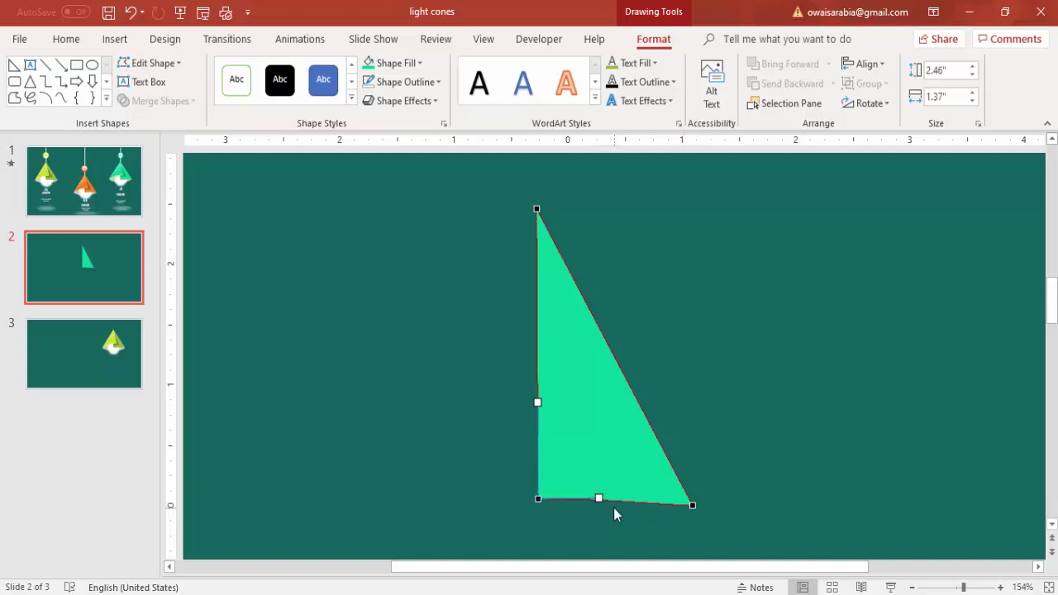
pyautogui.click(692, 505)
pyautogui.moveTo(641, 502); pyautogui.dragTo(643, 501)
pyautogui.click(714, 464)
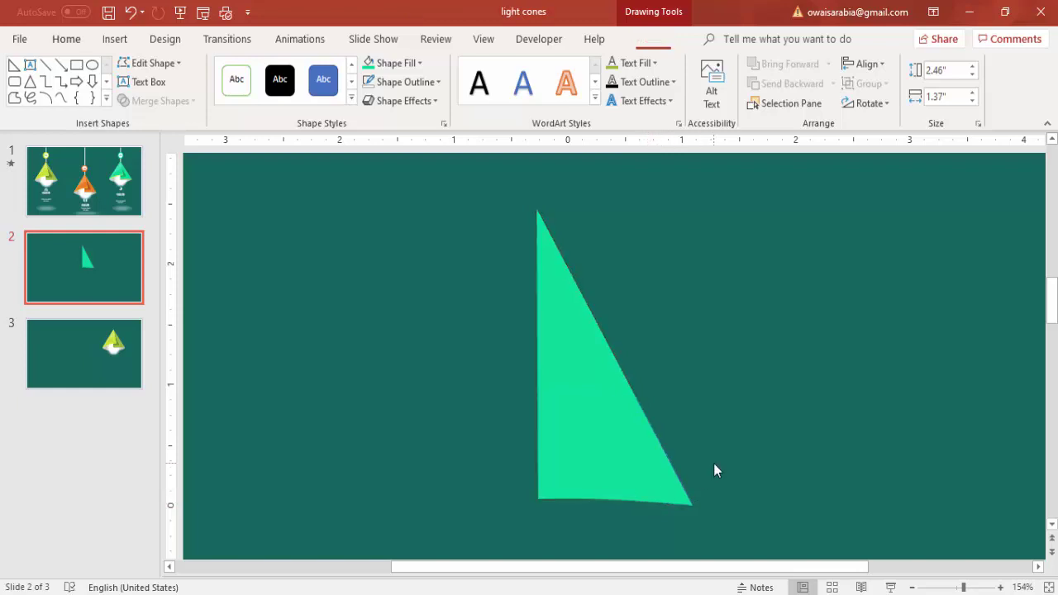
# Duplicate the curved triangle, move the copy to the left of the original, and flip it horizontally
pyautogui.click(592, 428)
pyautogui.hotkey('ctrl', 'd')
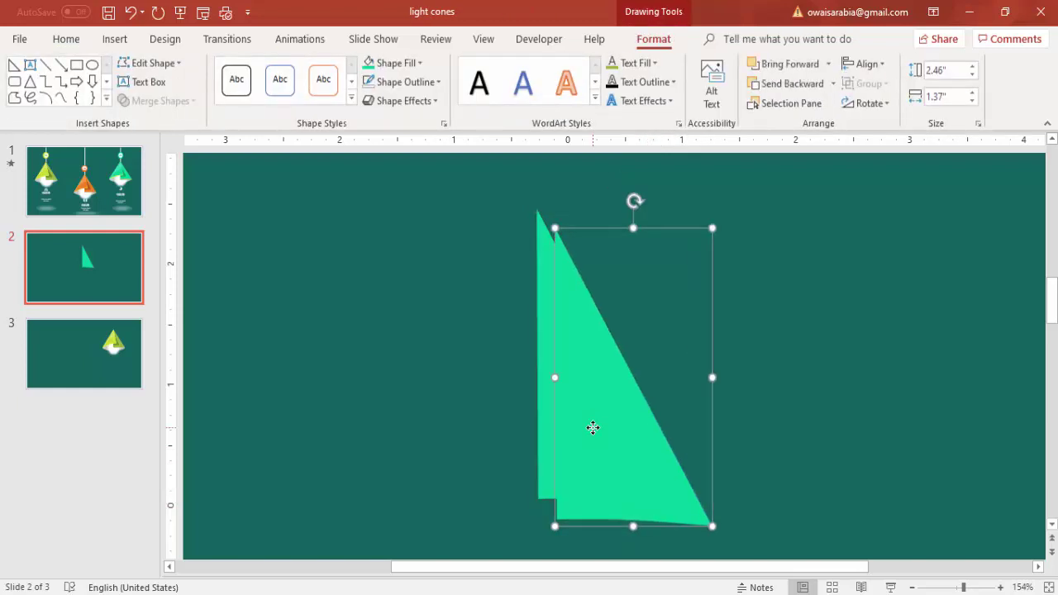
pyautogui.moveTo(593, 428); pyautogui.dragTo(477, 418)
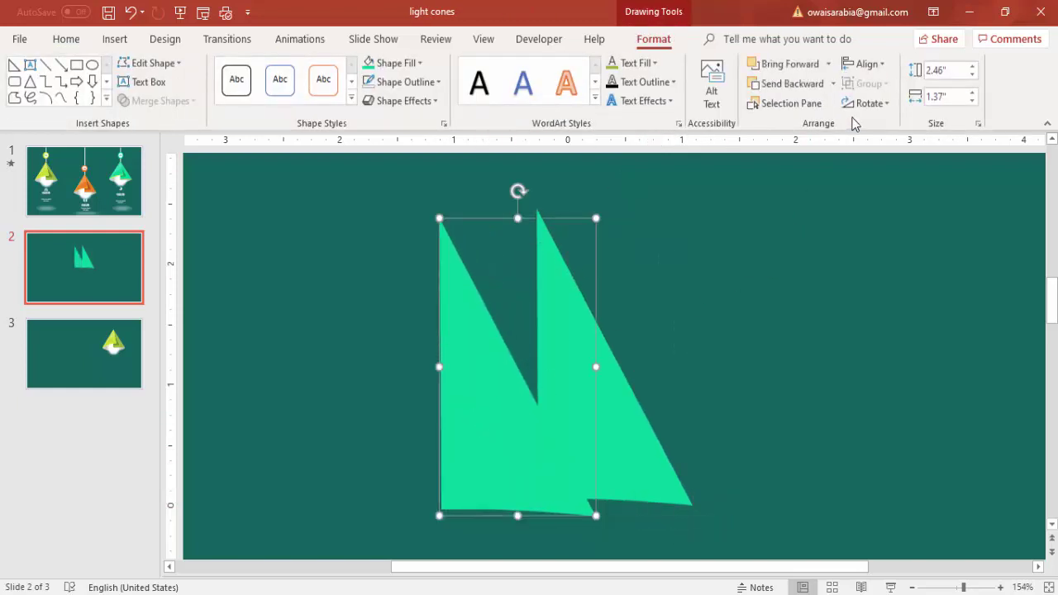
pyautogui.click(867, 103)
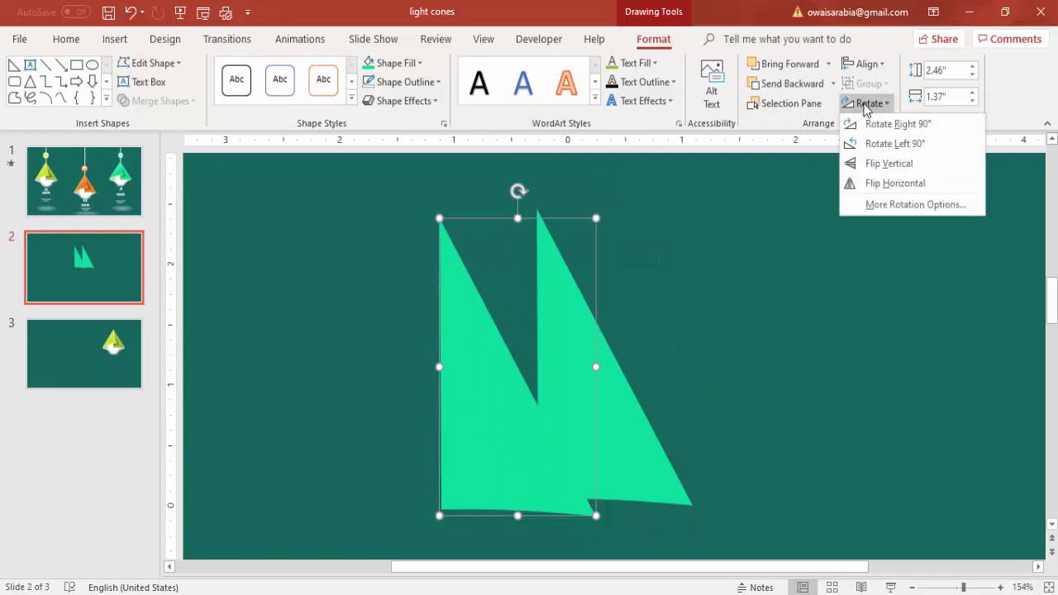
pyautogui.click(889, 185)
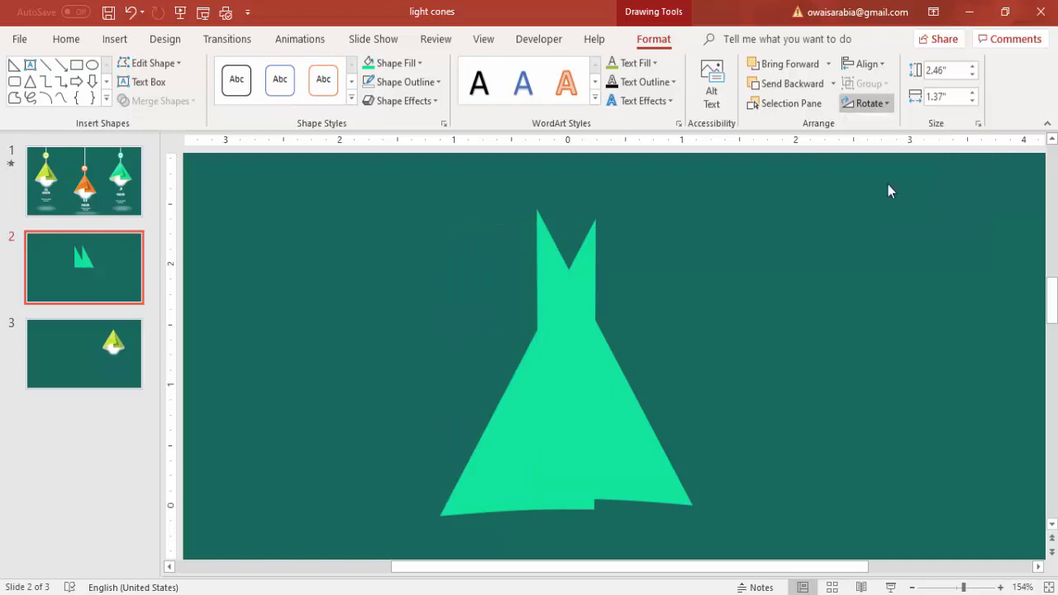
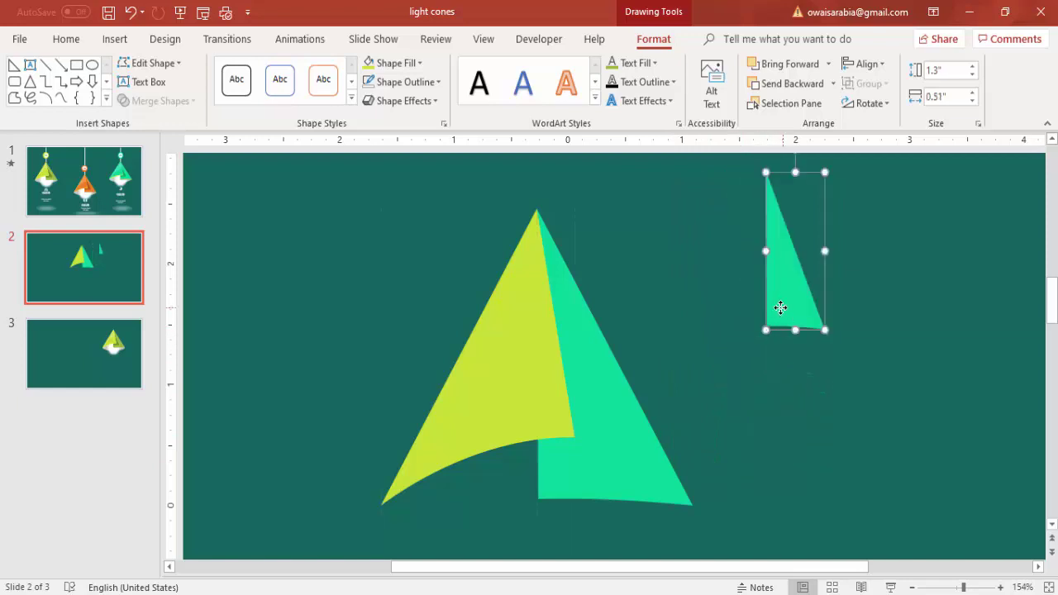
# Fill the small triangle beside the cone with black and set its transparency to 74%
pyautogui.rightClick(725, 340)
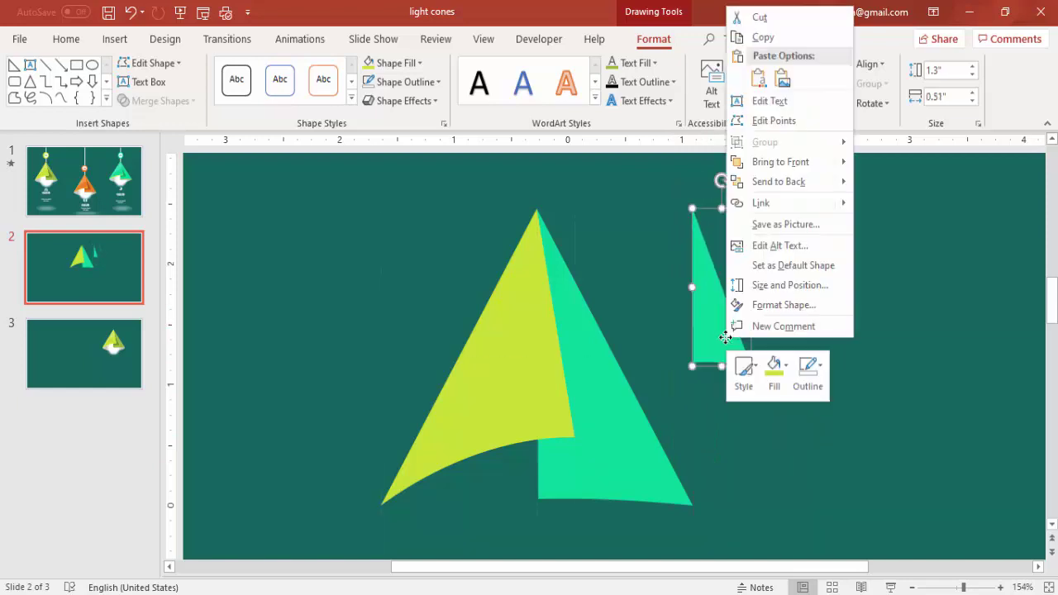
pyautogui.click(818, 306)
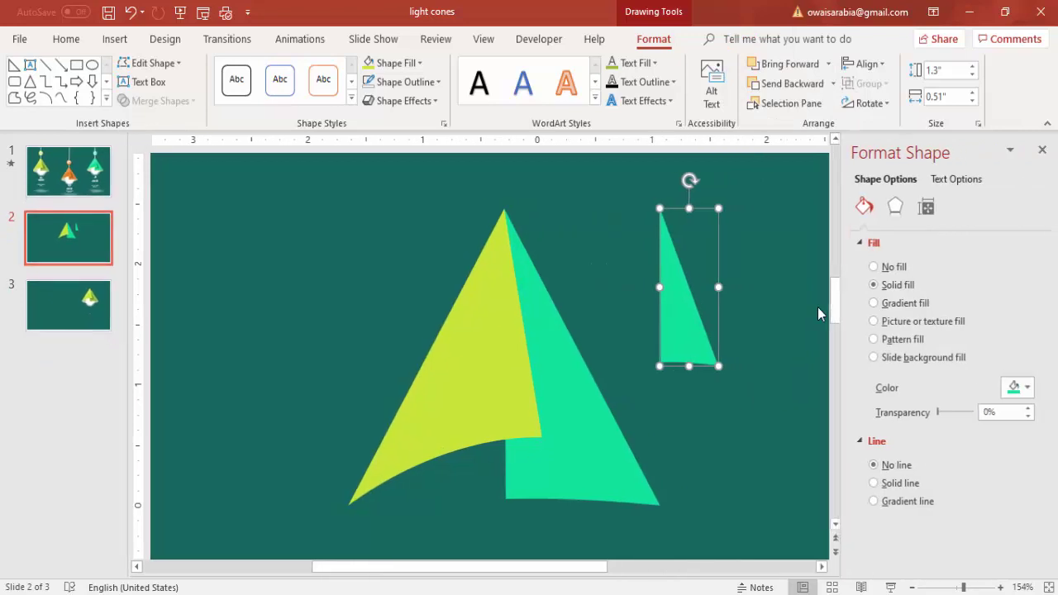
pyautogui.click(998, 393)
pyautogui.click(943, 426)
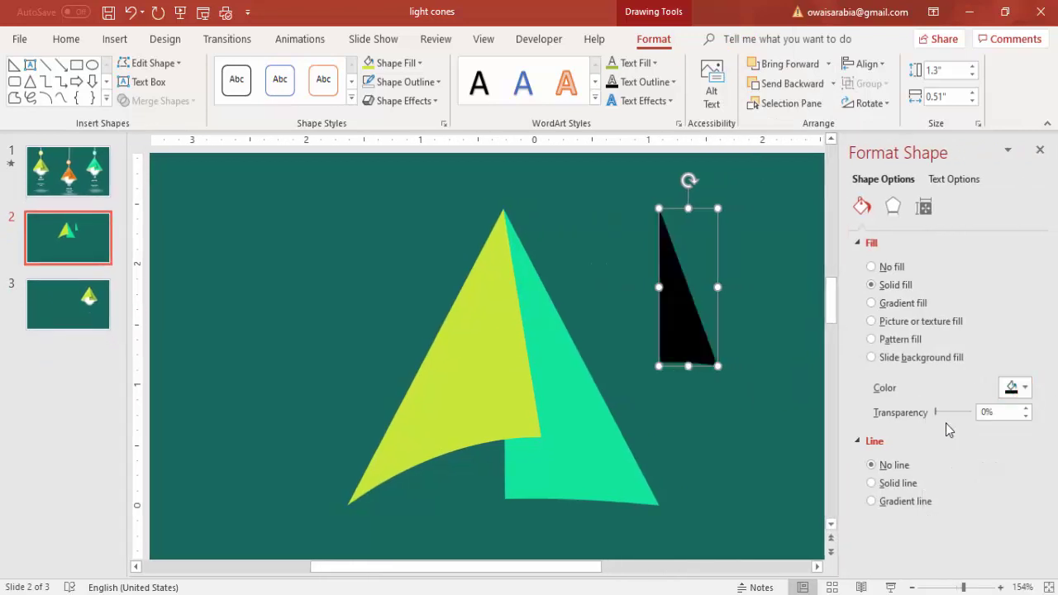
pyautogui.moveTo(936, 419); pyautogui.dragTo(964, 422)
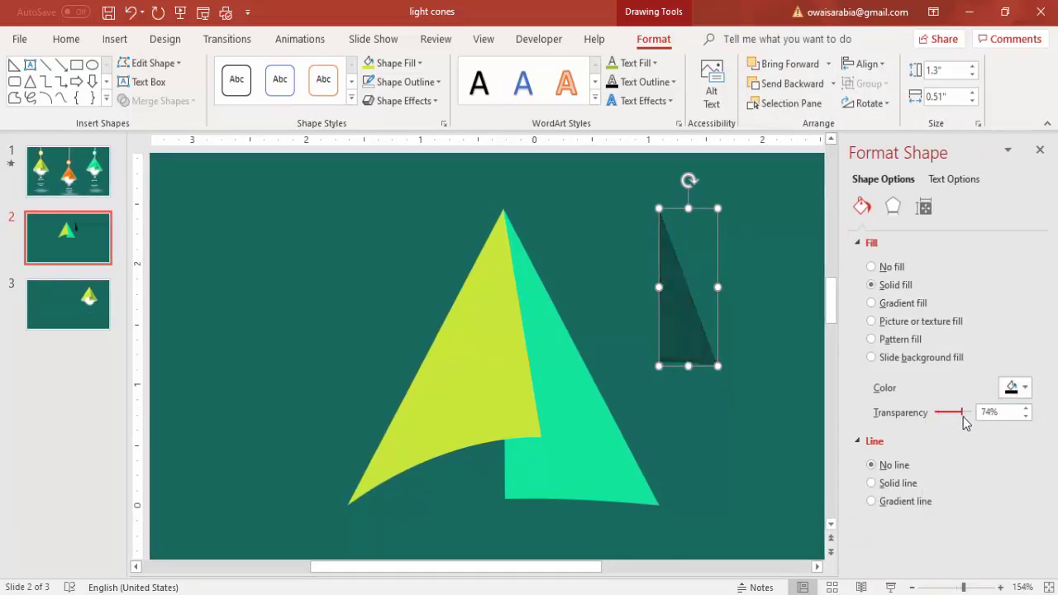
# Apply soft edges of 4 pt to the small black triangle
pyautogui.click(892, 208)
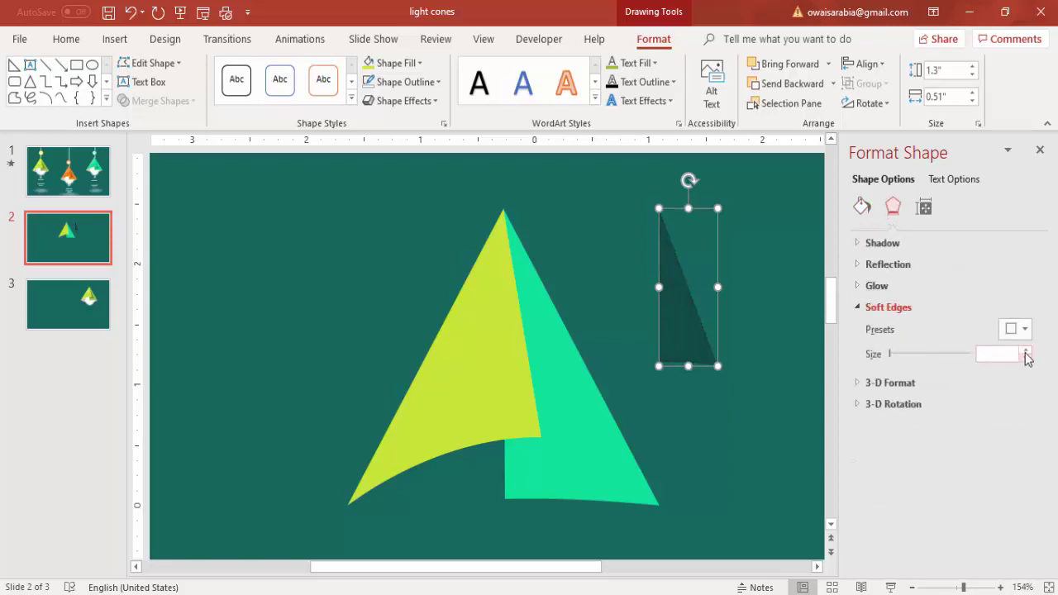
pyautogui.click(1025, 350)
pyautogui.click(1025, 351)
pyautogui.click(1025, 351)
# Place the soft black triangle over the fold between the cone halves and stretch it to about 1.62" high and 0.67" wide
pyautogui.moveTo(687, 333); pyautogui.dragTo(529, 422)
pyautogui.press('Escape')
pyautogui.click(570, 377)
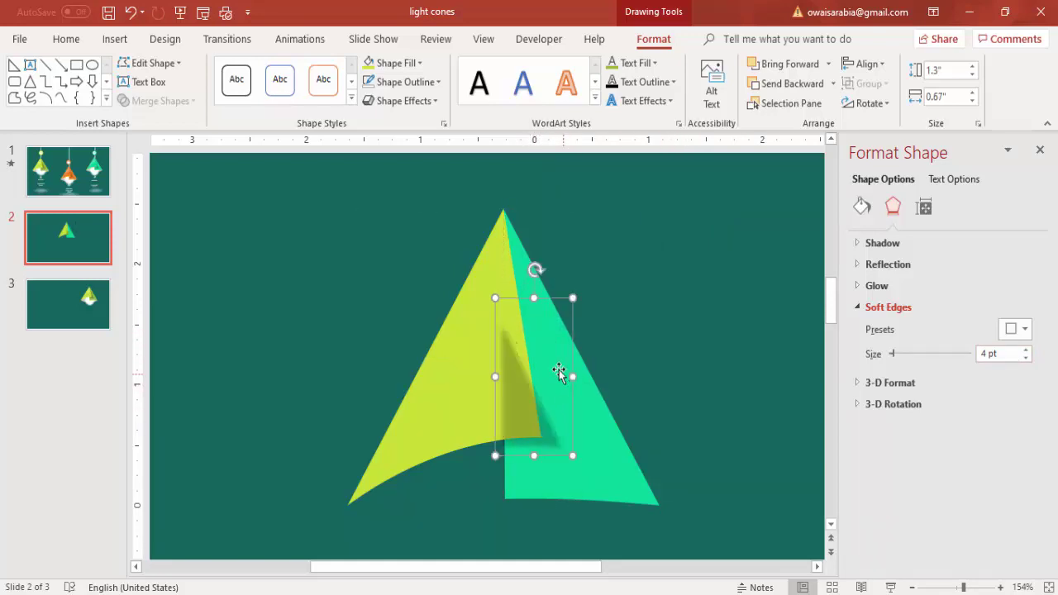
pyautogui.moveTo(534, 297); pyautogui.dragTo(537, 253)
pyautogui.press('Escape')
pyautogui.click(538, 413)
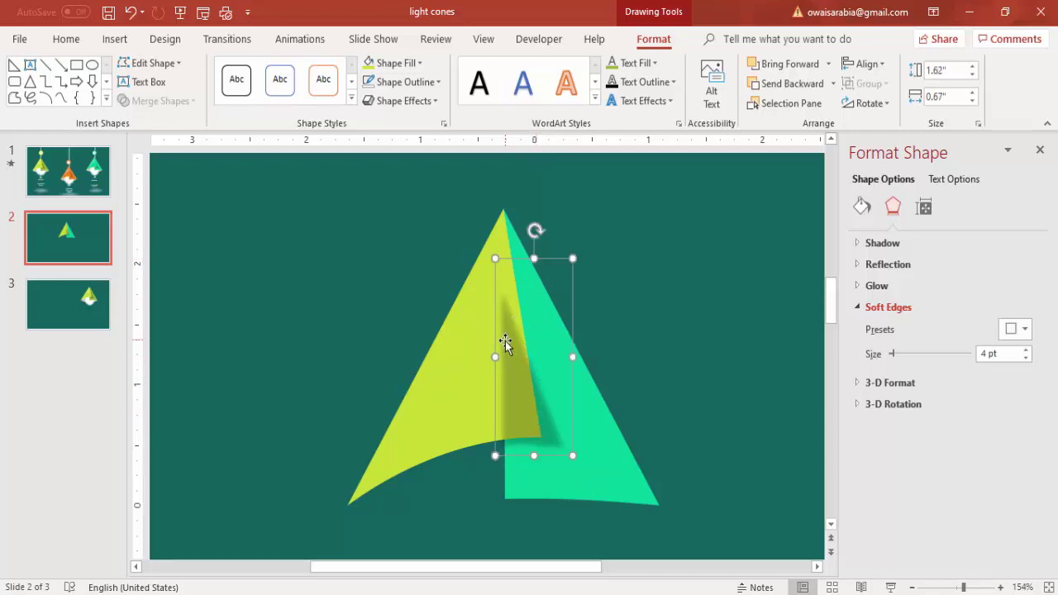
# Edit the shadow triangle's points, moving its top point up and right onto the cone's fold line
pyautogui.rightClick(505, 342)
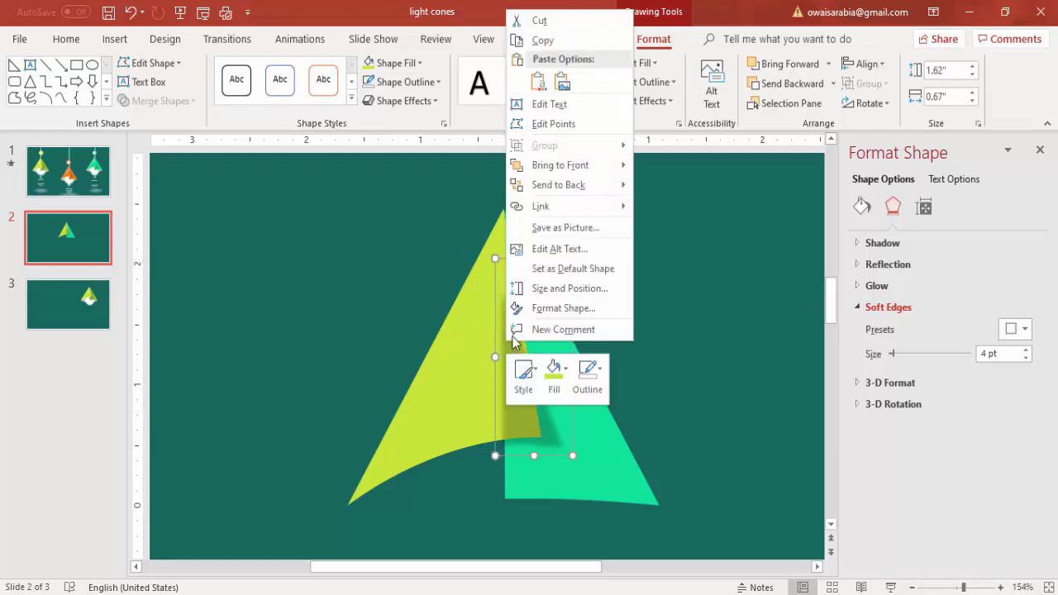
pyautogui.click(552, 124)
pyautogui.moveTo(498, 257)
pyautogui.mouseDown()
pyautogui.moveTo(502, 245)
pyautogui.moveTo(509, 251)
pyautogui.mouseUp()
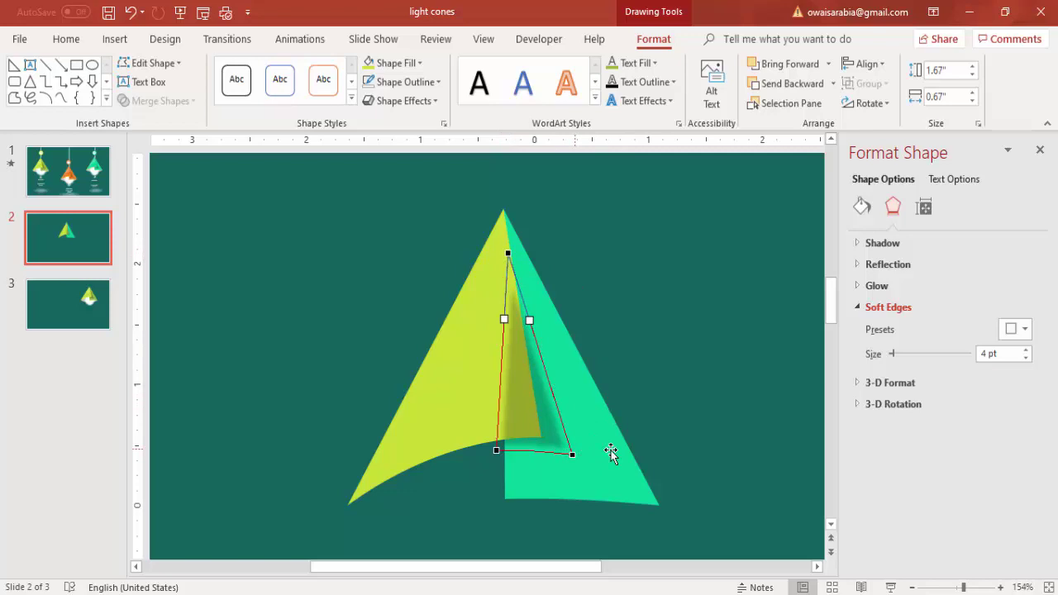
pyautogui.click(752, 192)
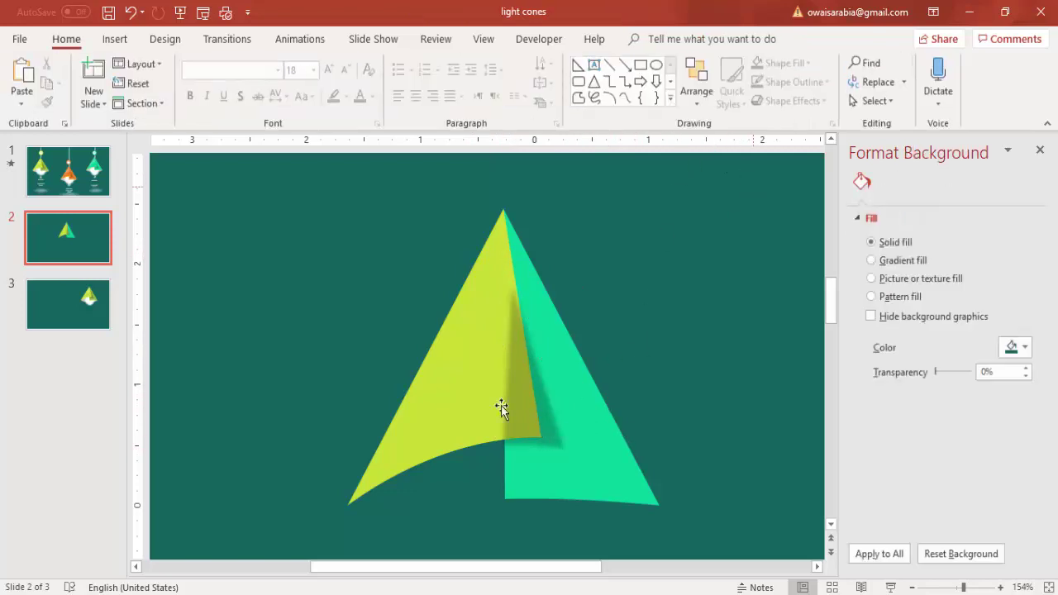
# Bring the yellow-green cone half to the front so it covers the shadow triangle
pyautogui.click(453, 402)
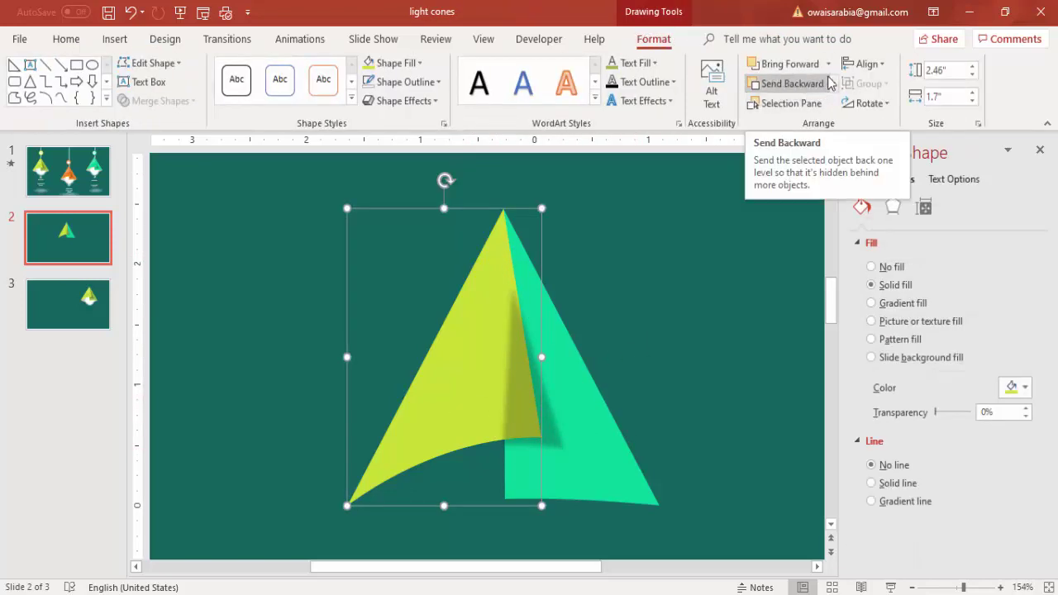
pyautogui.click(828, 63)
pyautogui.click(799, 104)
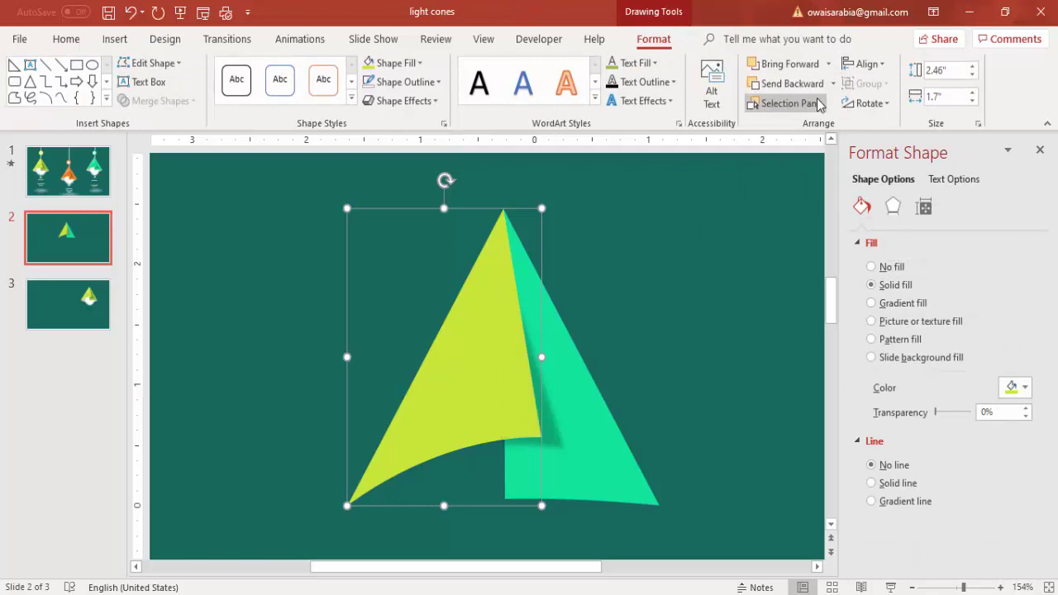
pyautogui.click(724, 291)
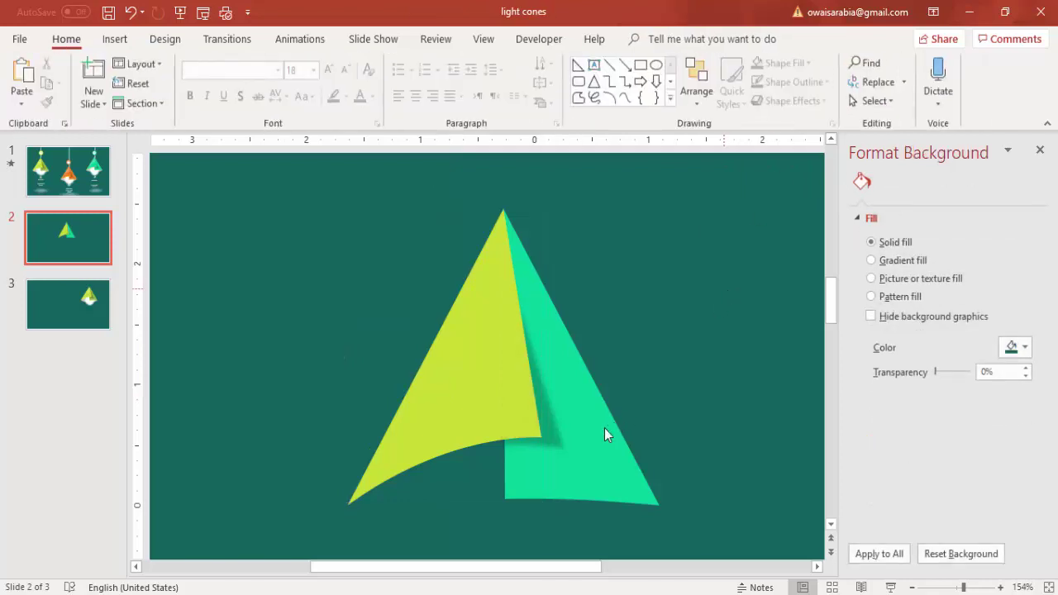
# Duplicate the yellow-green cone half and place the copy clear of the cone, up and to its left
pyautogui.click(555, 444)
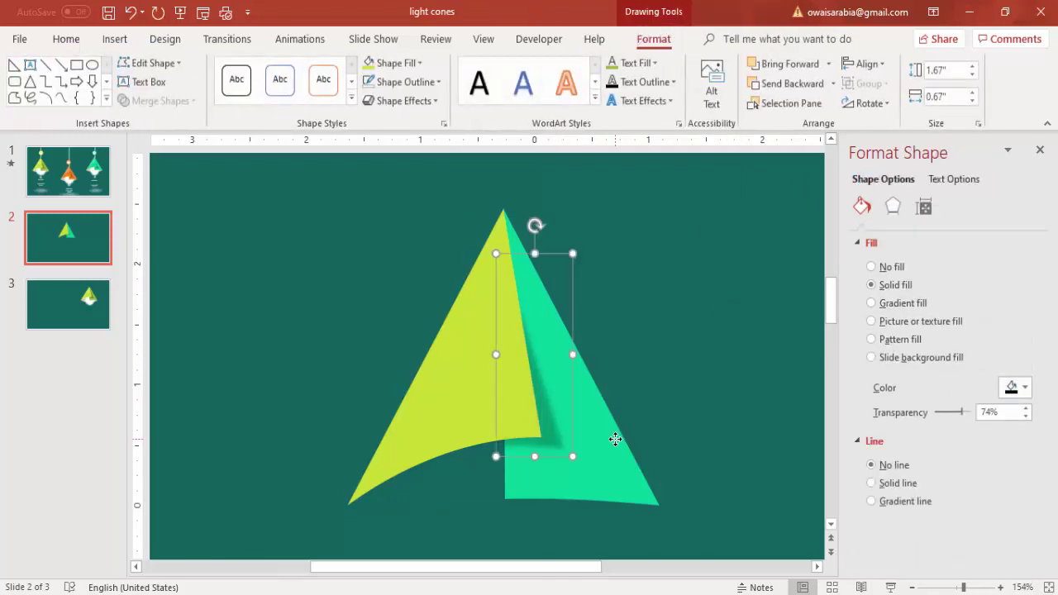
pyautogui.click(617, 334)
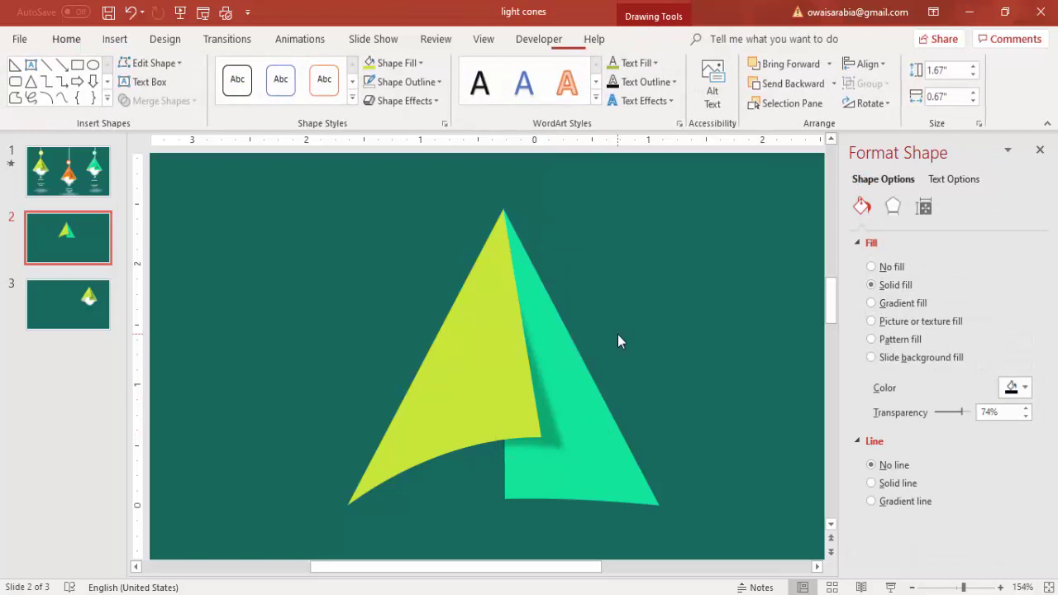
pyautogui.click(495, 341)
pyautogui.moveTo(495, 344); pyautogui.dragTo(321, 312)
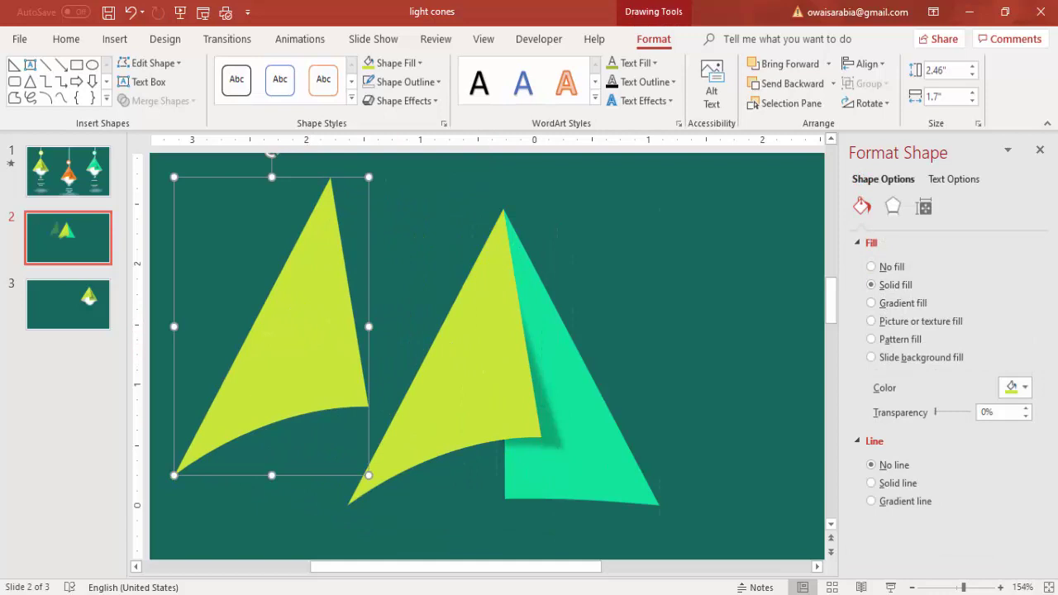
pyautogui.scroll(-1, 381, 318)
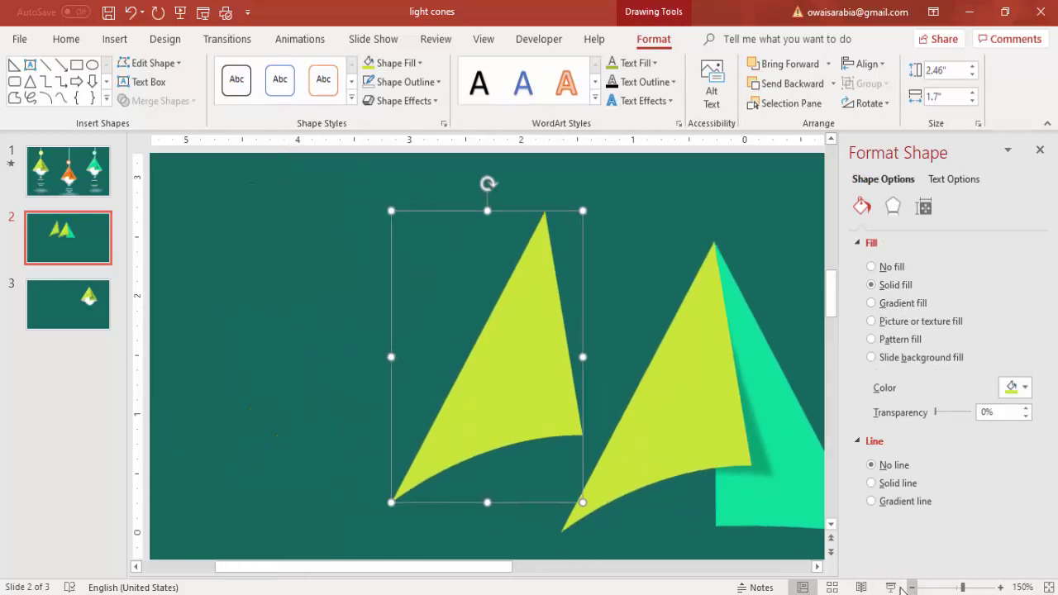
pyautogui.moveTo(529, 409); pyautogui.dragTo(475, 374)
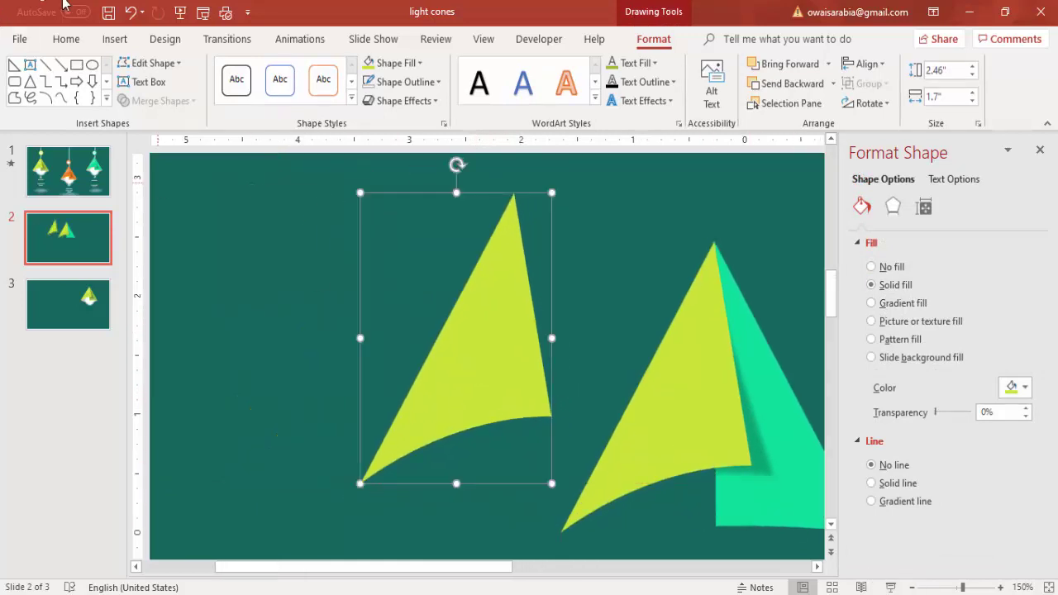
# Draw an oval about 1.8" high and 2.47" wide over the lower part of the copied cone half
pyautogui.click(115, 38)
pyautogui.click(246, 91)
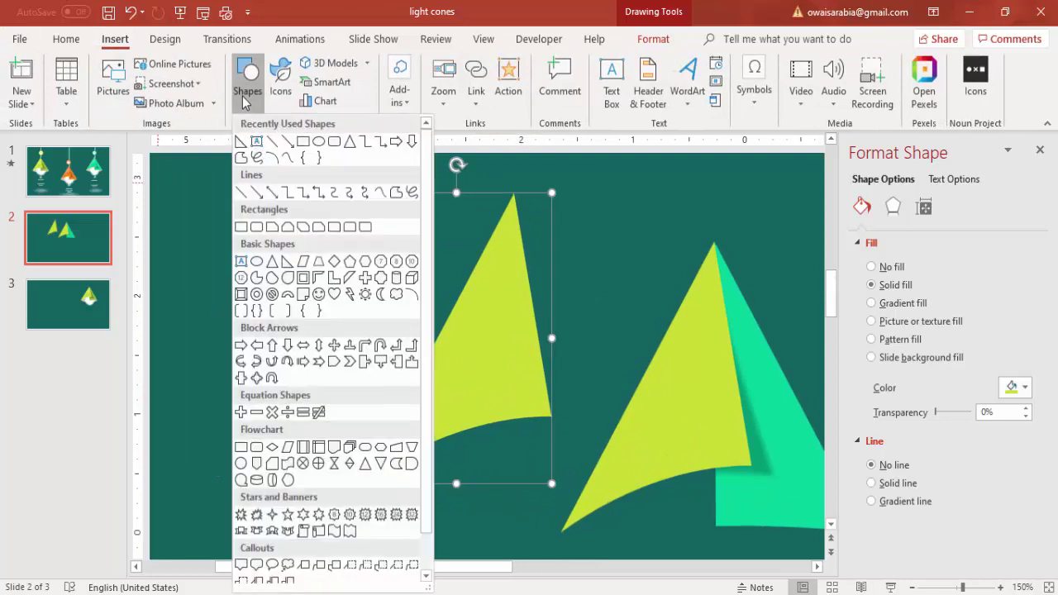
pyautogui.click(256, 262)
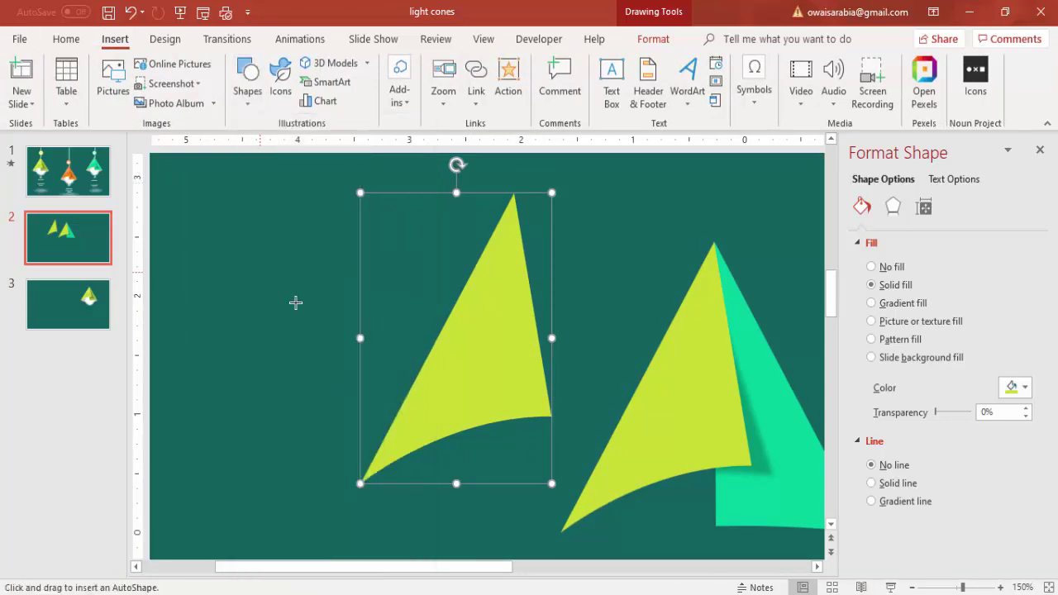
pyautogui.moveTo(309, 331); pyautogui.dragTo(583, 542)
pyautogui.moveTo(433, 402); pyautogui.dragTo(522, 425)
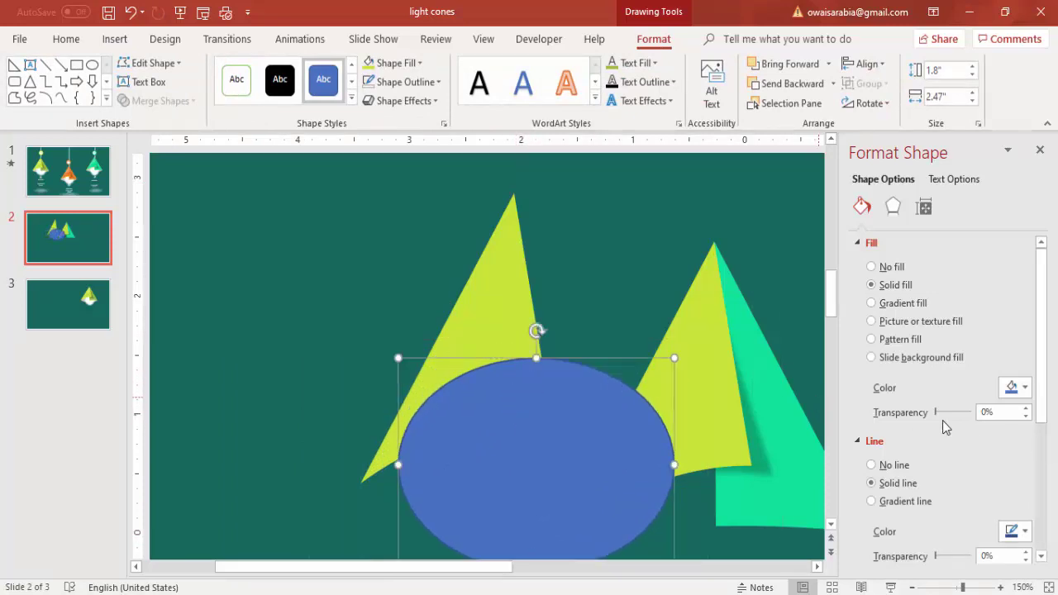
# Give the oval 49% transparency and no outline, and extend it upward to about 2.05" high
pyautogui.moveTo(936, 417); pyautogui.dragTo(952, 420)
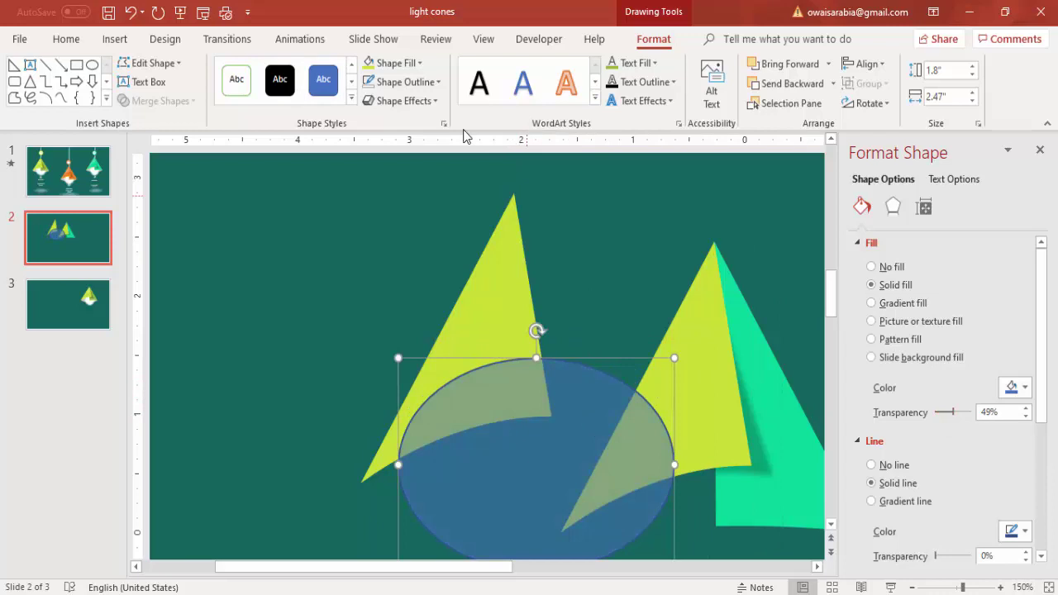
pyautogui.click(417, 82)
pyautogui.click(437, 261)
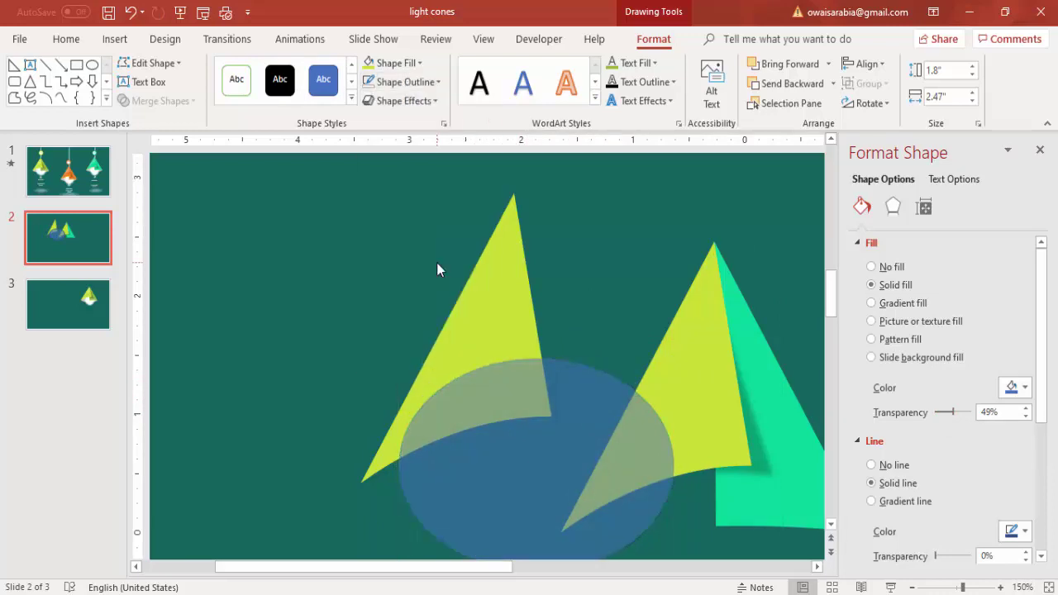
pyautogui.moveTo(538, 358); pyautogui.dragTo(531, 338)
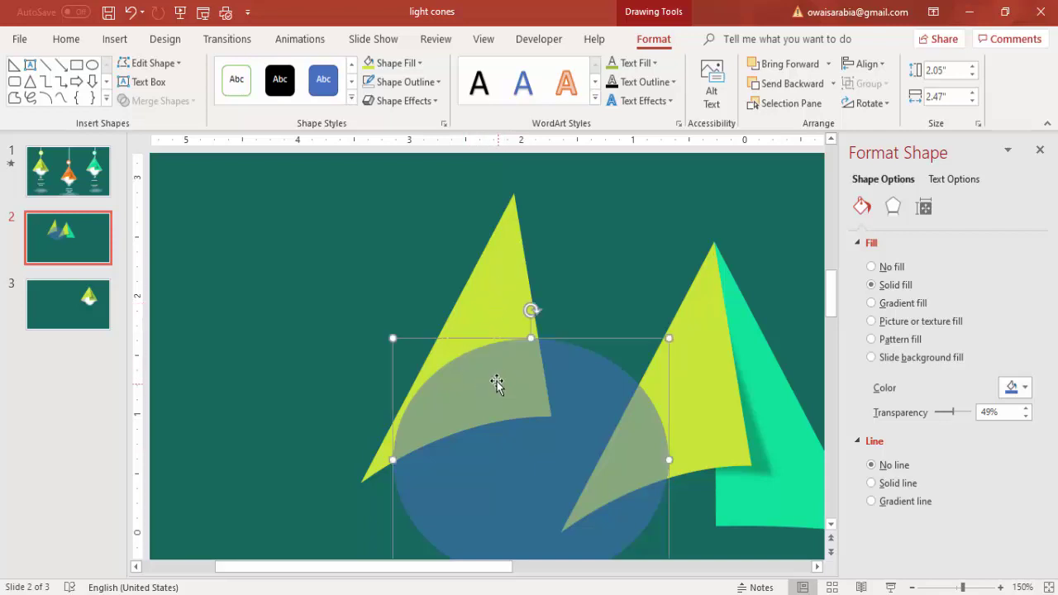
# Subtract the oval from the copied cone half
pyautogui.click(518, 273)
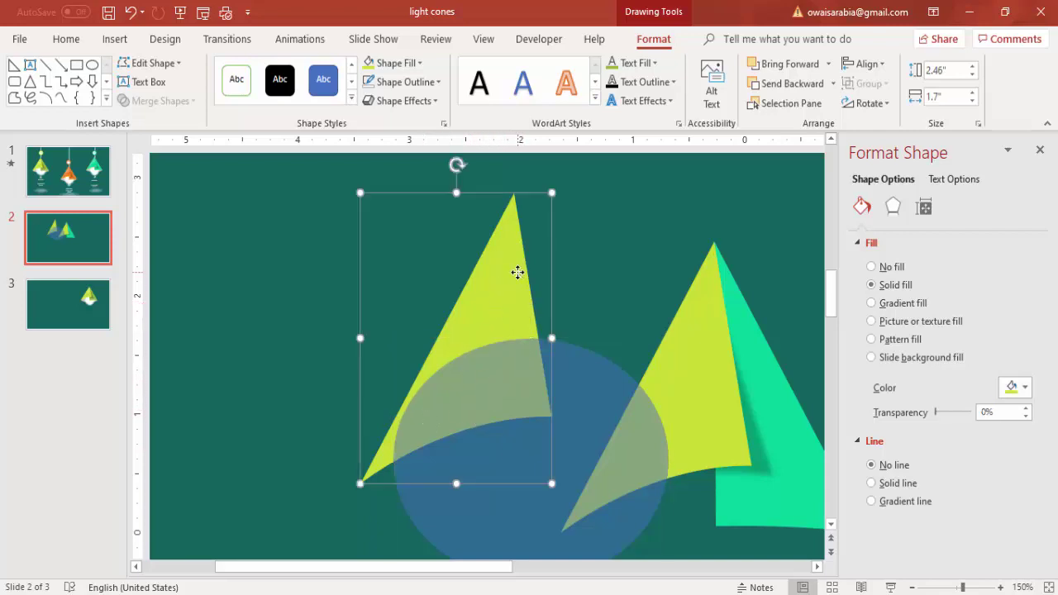
pyautogui.keyDown('shift'); pyautogui.click(574, 364); pyautogui.keyUp('shift')
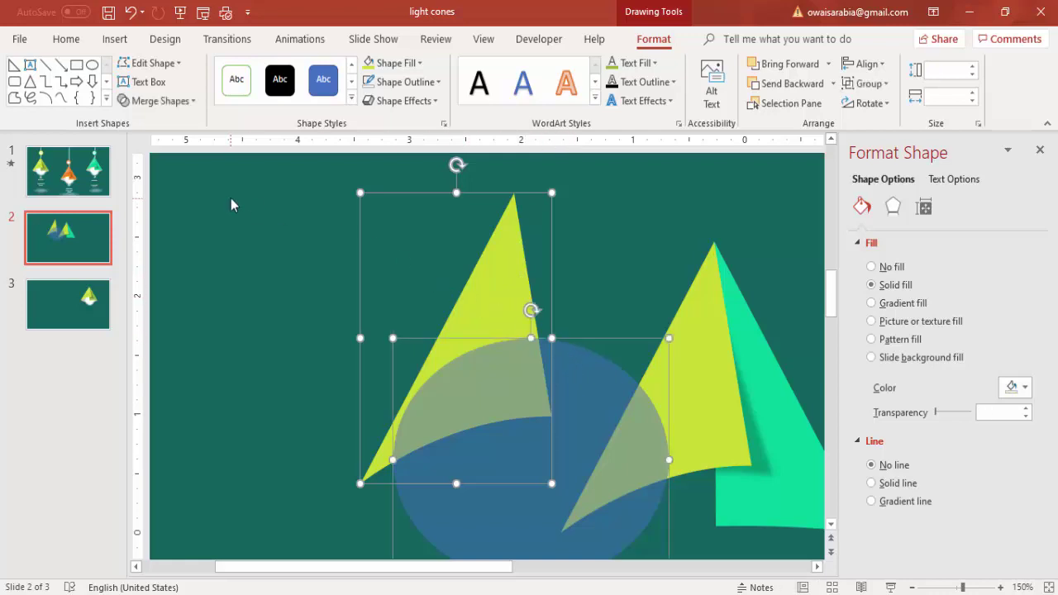
pyautogui.click(180, 100)
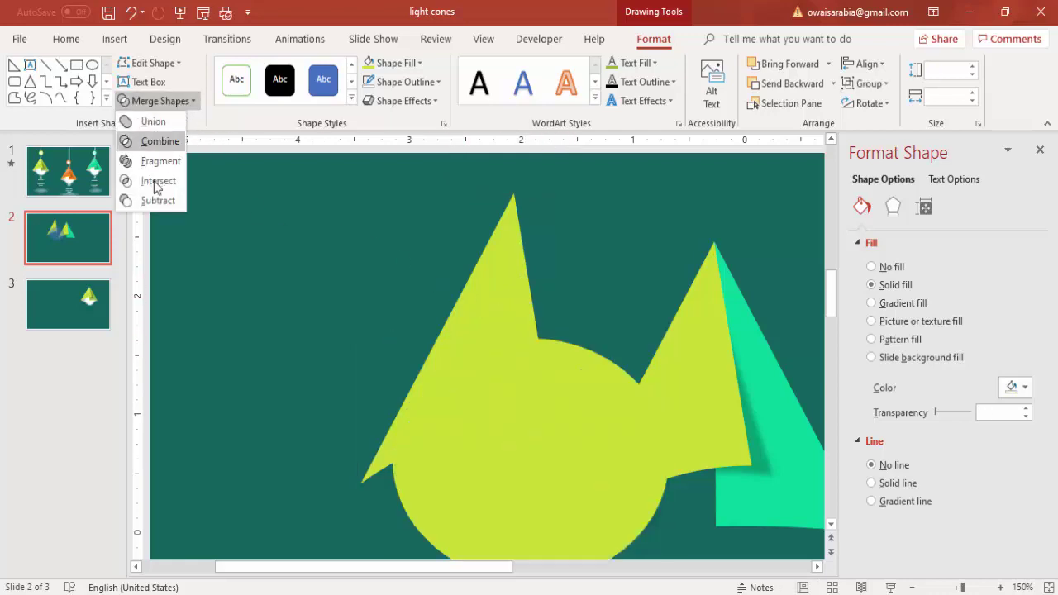
pyautogui.click(152, 201)
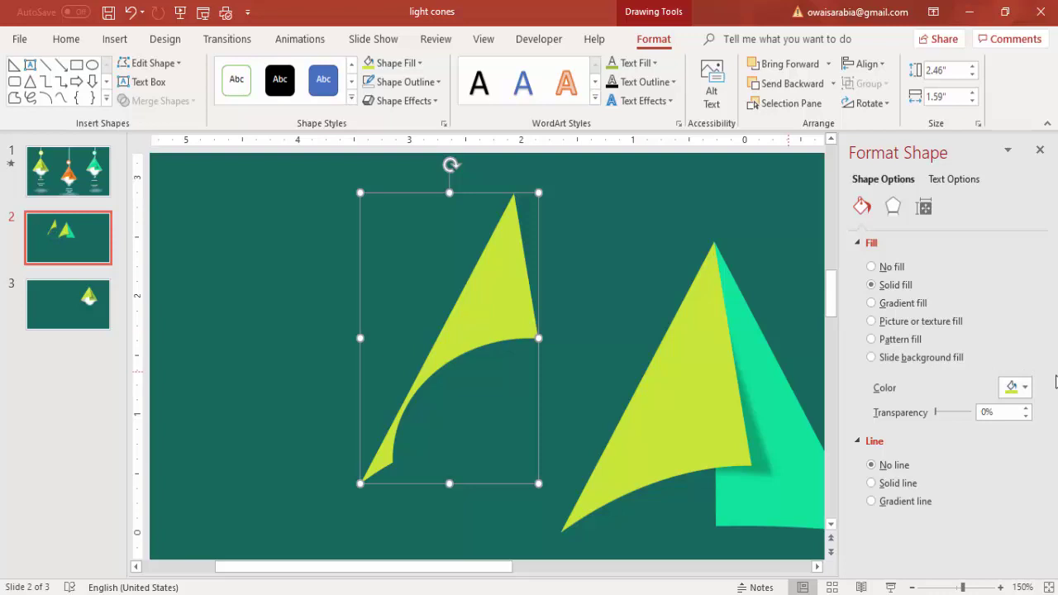
# Fill the cut copy with white at 74% transparency and align it over the original yellow-green cone half as a highlight
pyautogui.click(1023, 387)
pyautogui.click(931, 426)
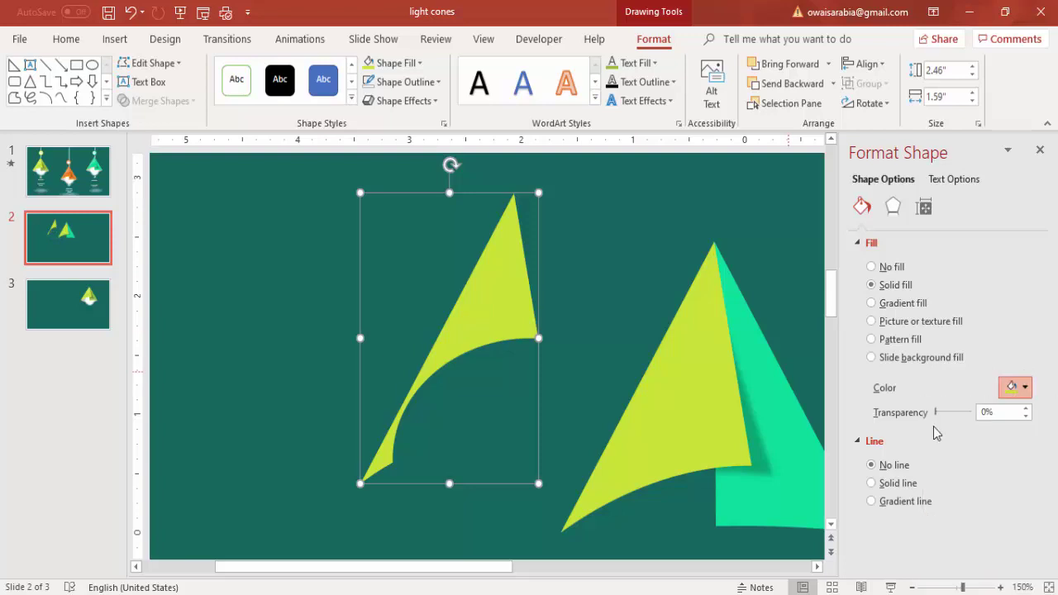
pyautogui.moveTo(935, 412); pyautogui.dragTo(962, 413)
pyautogui.moveTo(480, 302); pyautogui.dragTo(678, 349)
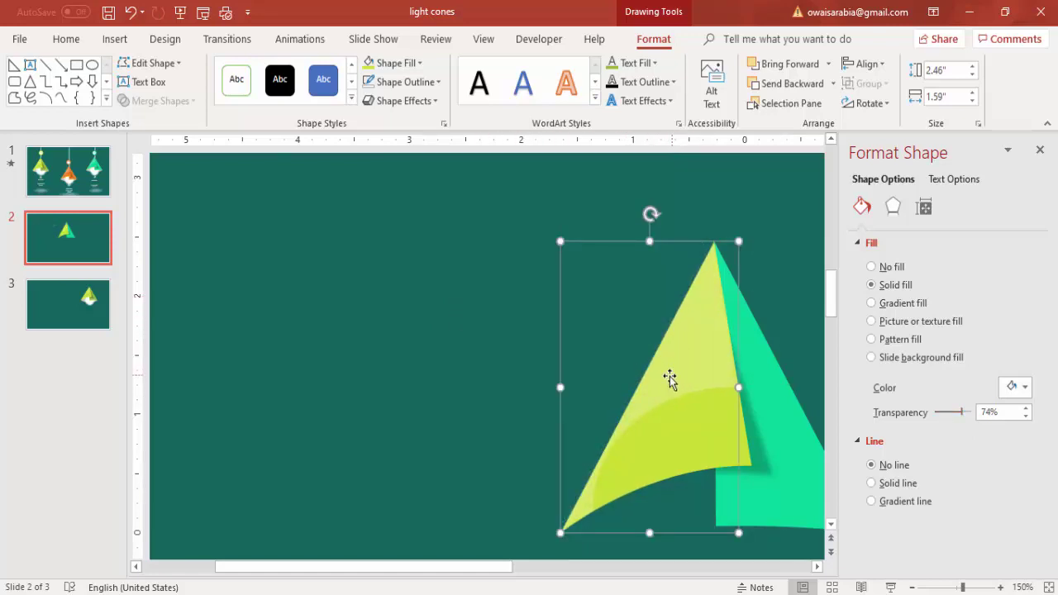
# Recolor the yellow-green cone half with the recent bright green used on the other half
pyautogui.click(701, 442)
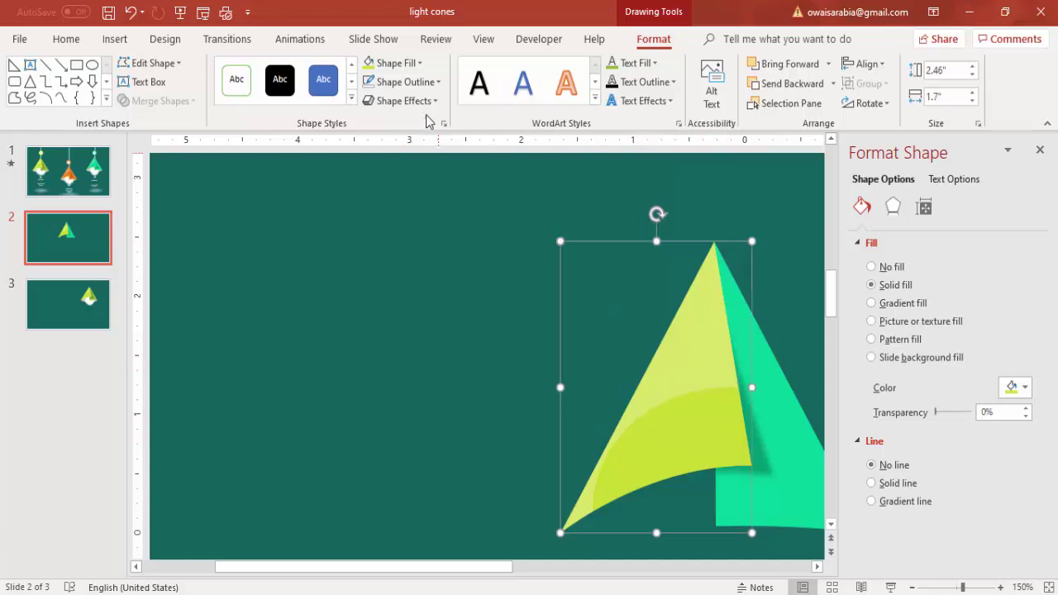
pyautogui.click(418, 64)
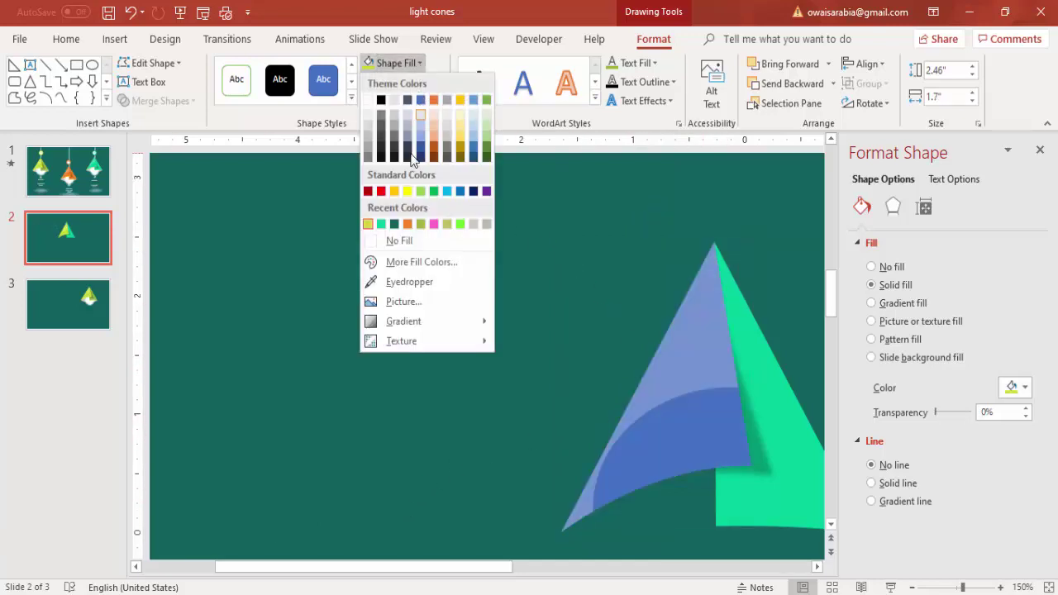
pyautogui.click(382, 225)
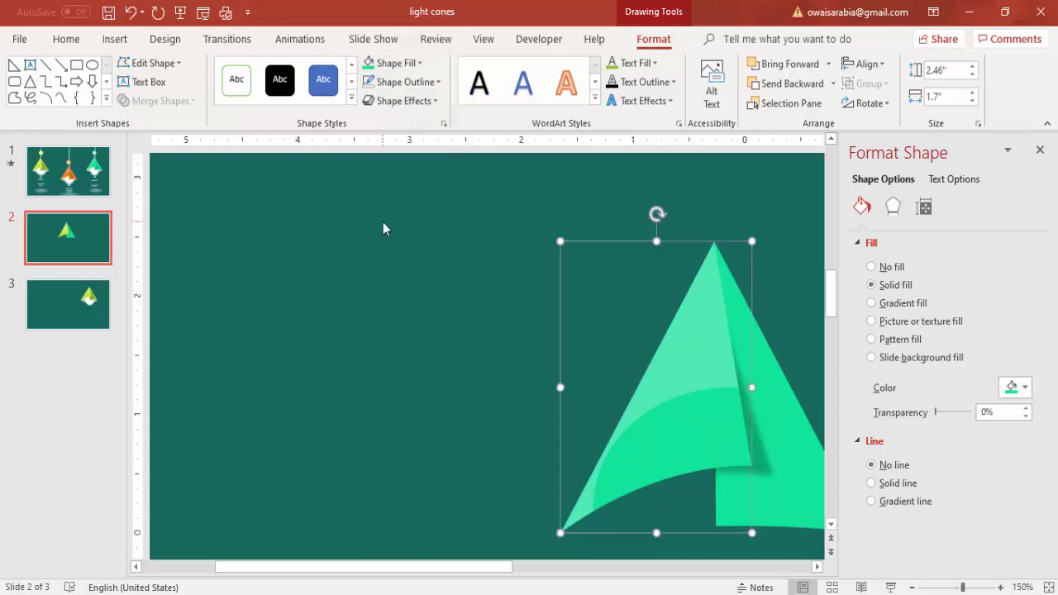
# Set the white highlight shape's transparency to 88%
pyautogui.click(701, 338)
pyautogui.moveTo(963, 412); pyautogui.dragTo(970, 412)
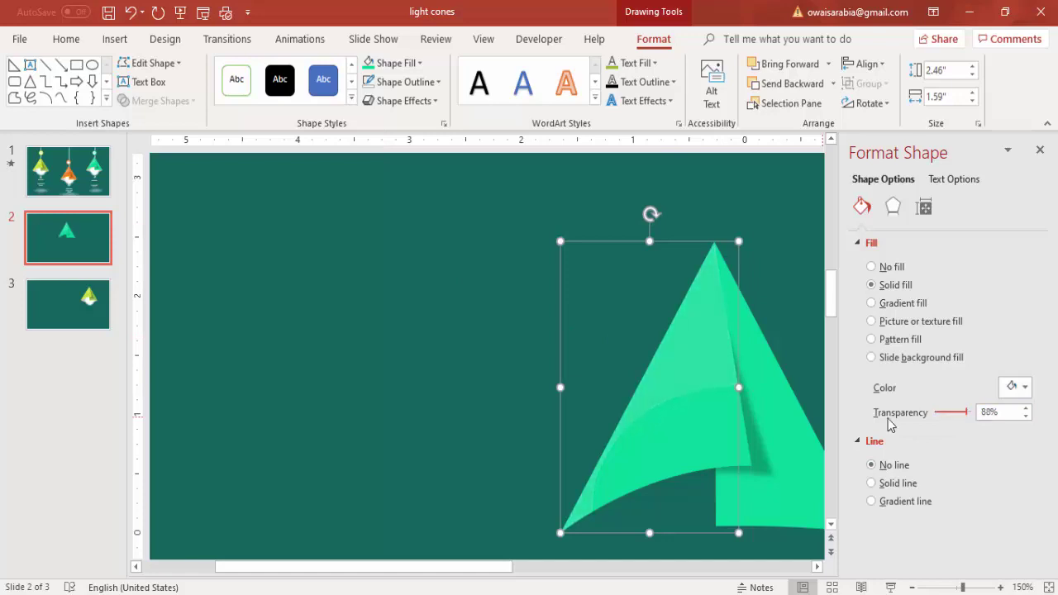
pyautogui.click(1043, 587)
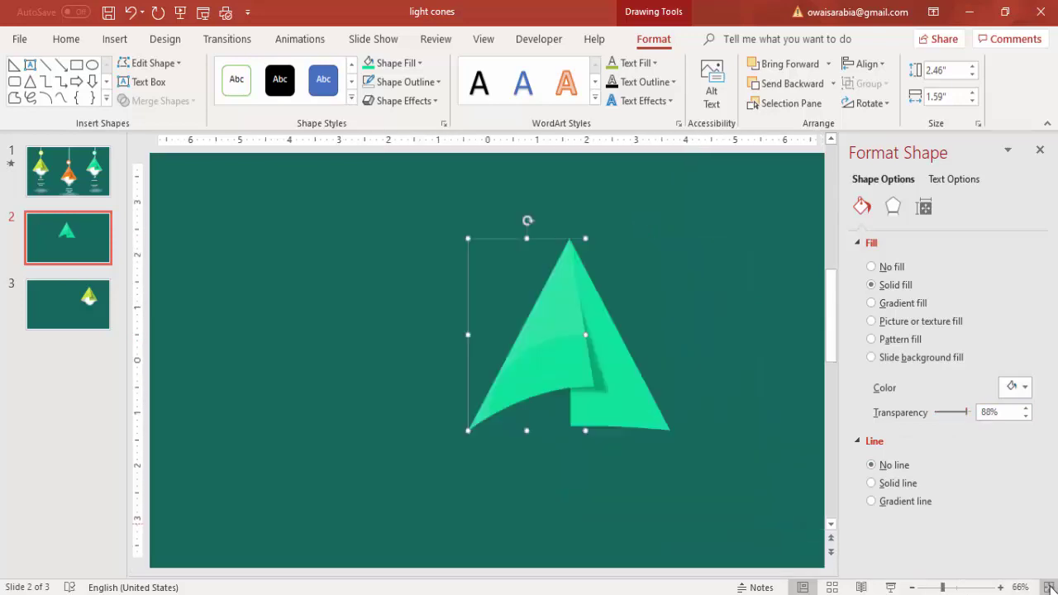
pyautogui.click(544, 326)
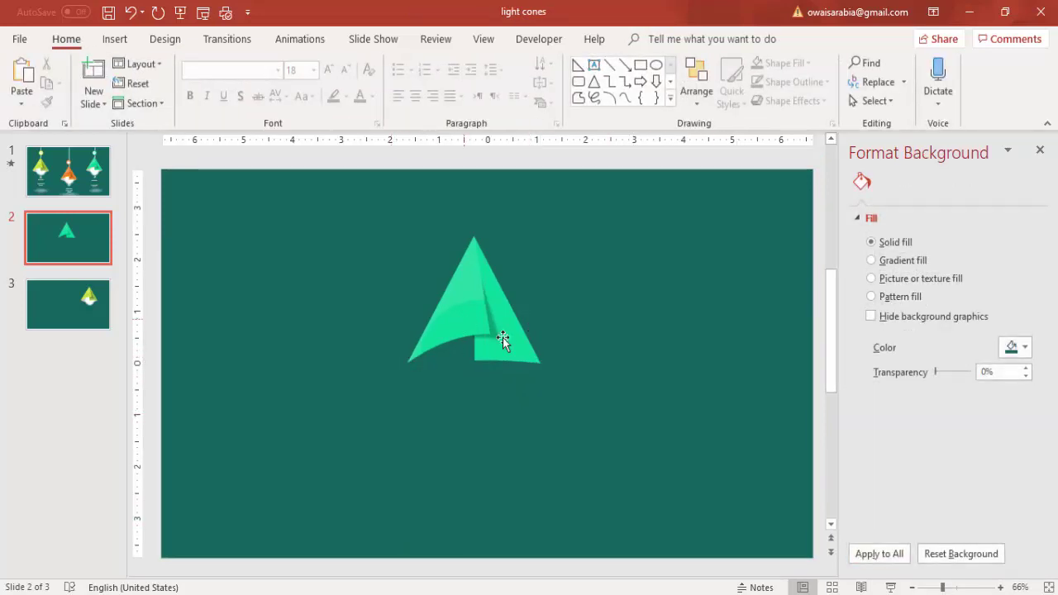
# Draw a flat oval about 0.6" high and 2.6" wide just below the cone
pyautogui.click(115, 39)
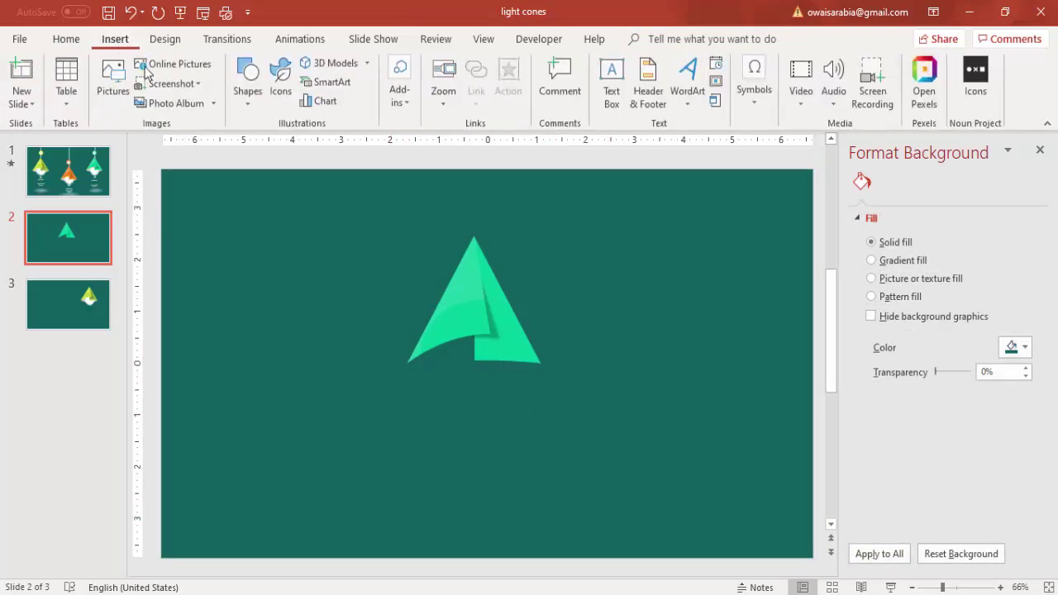
pyautogui.click(251, 93)
pyautogui.click(266, 256)
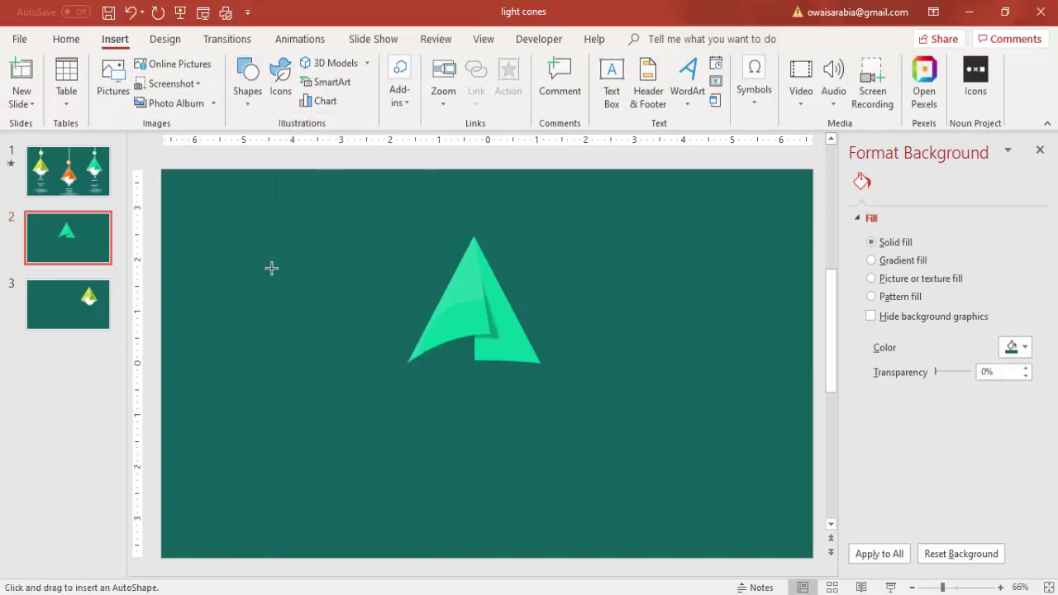
pyautogui.moveTo(408, 362)
pyautogui.mouseDown()
pyautogui.moveTo(510, 378)
pyautogui.moveTo(536, 394)
pyautogui.mouseUp()
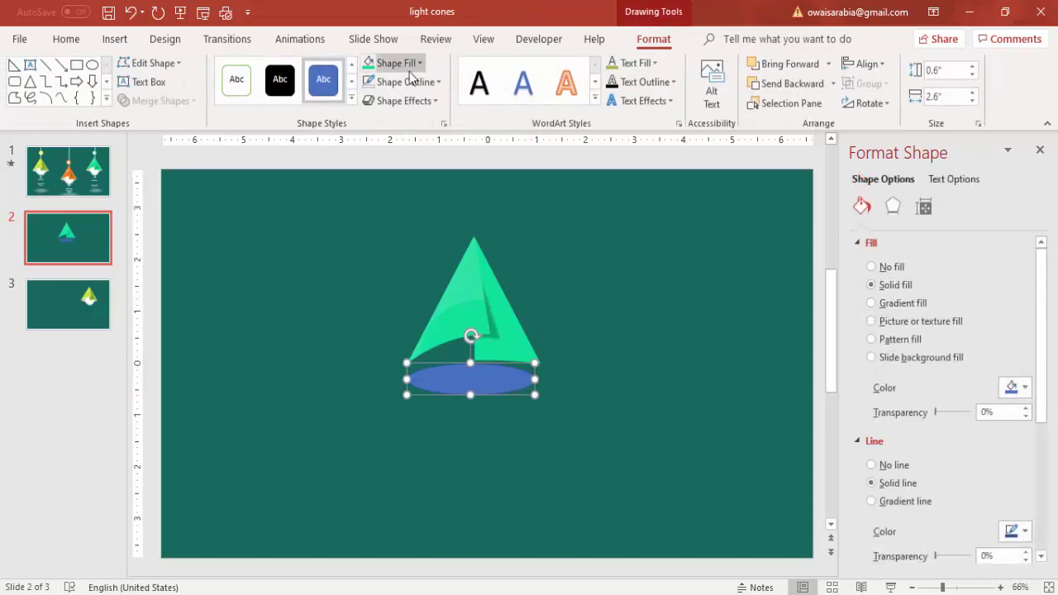
# Remove the flat oval's outline and fill it with the recent light gray
pyautogui.click(407, 81)
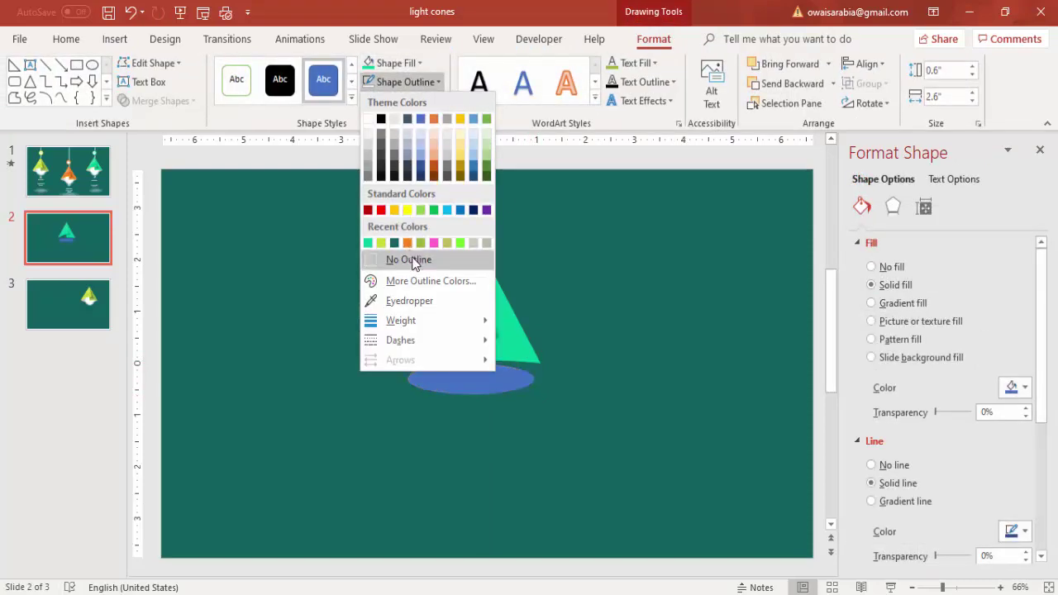
pyautogui.click(409, 260)
pyautogui.click(419, 63)
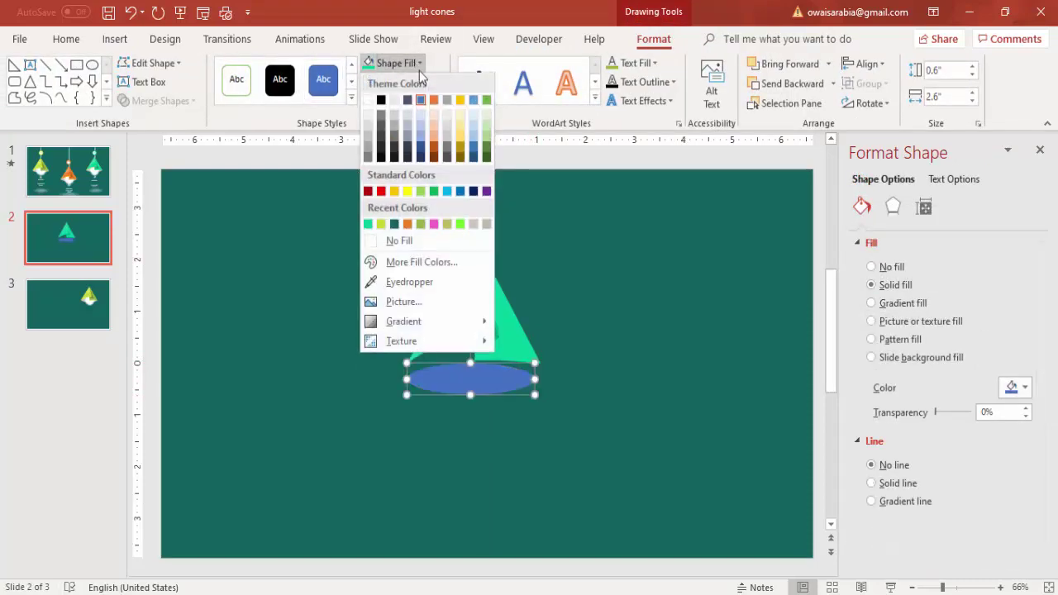
pyautogui.click(474, 223)
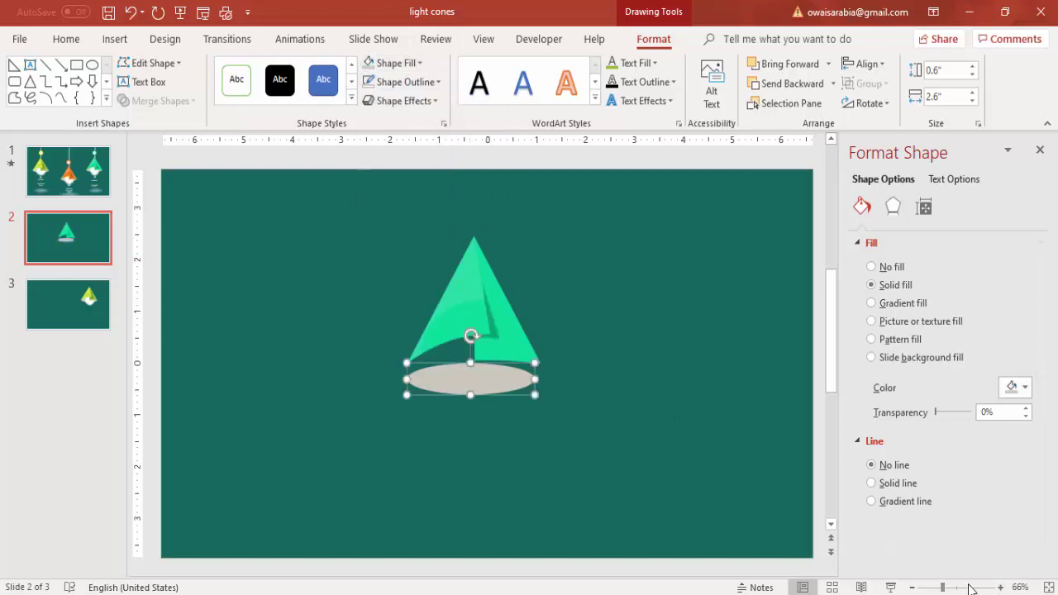
# Move the gray oval up to the cone's base corners and widen it to about 2.73"
pyautogui.click(967, 587)
pyautogui.moveTo(569, 359); pyautogui.dragTo(570, 317)
pyautogui.moveTo(668, 320); pyautogui.dragTo(689, 319)
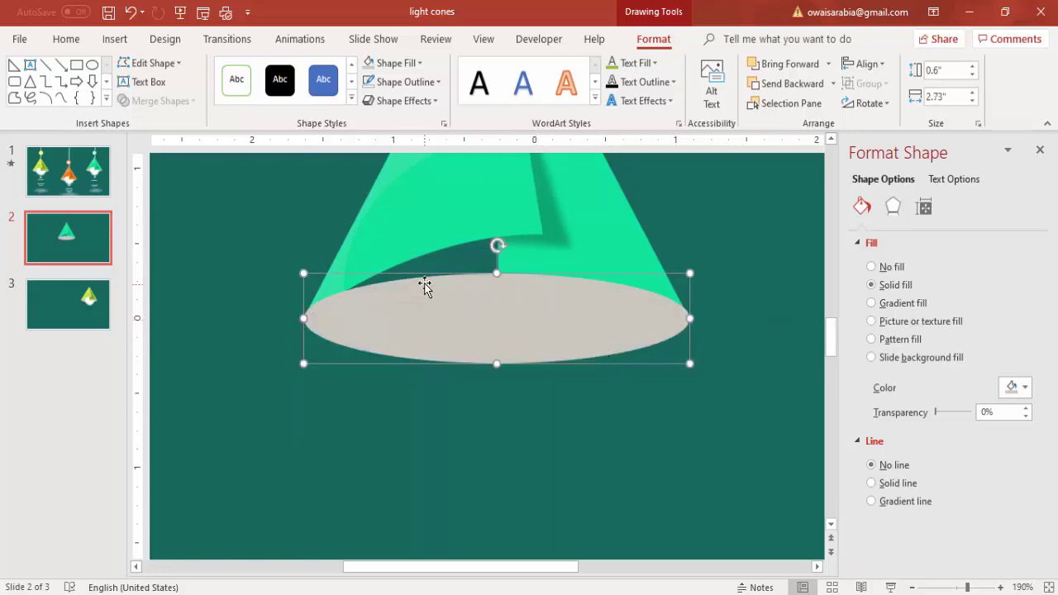
# Edit the gray oval's points, raising its top point until the shape is about 0.96" high
pyautogui.rightClick(501, 304)
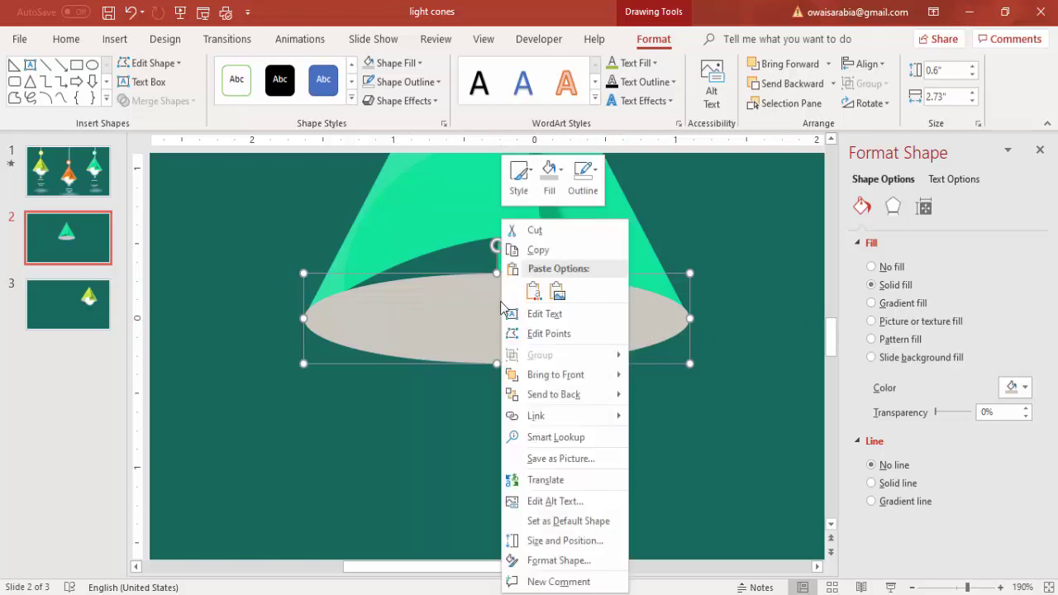
pyautogui.click(531, 333)
pyautogui.moveTo(500, 272); pyautogui.dragTo(502, 218)
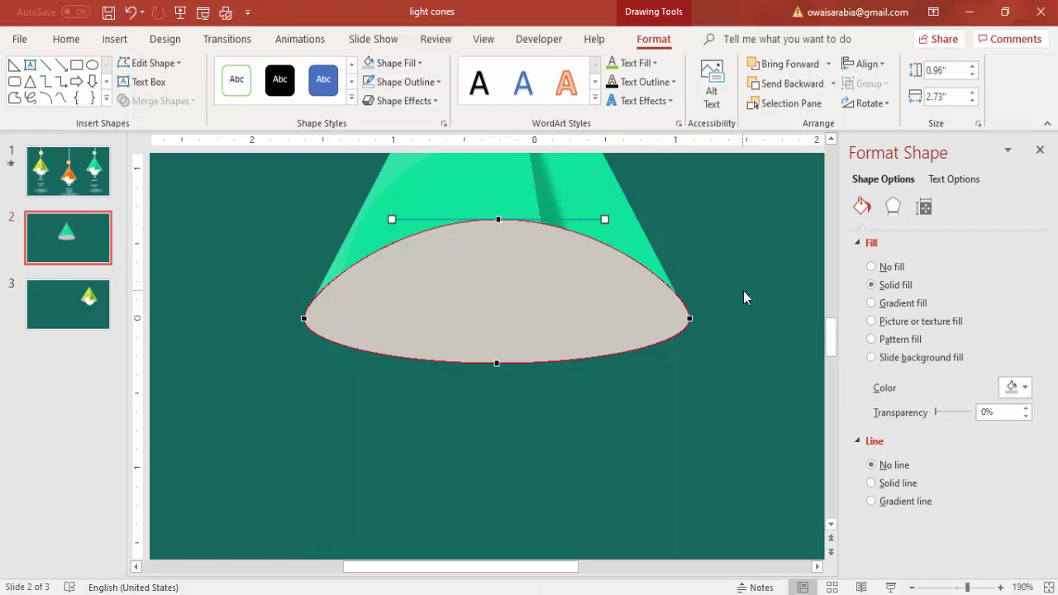
pyautogui.click(788, 218)
# Send the gray base shape to the back, behind both cone halves
pyautogui.click(559, 313)
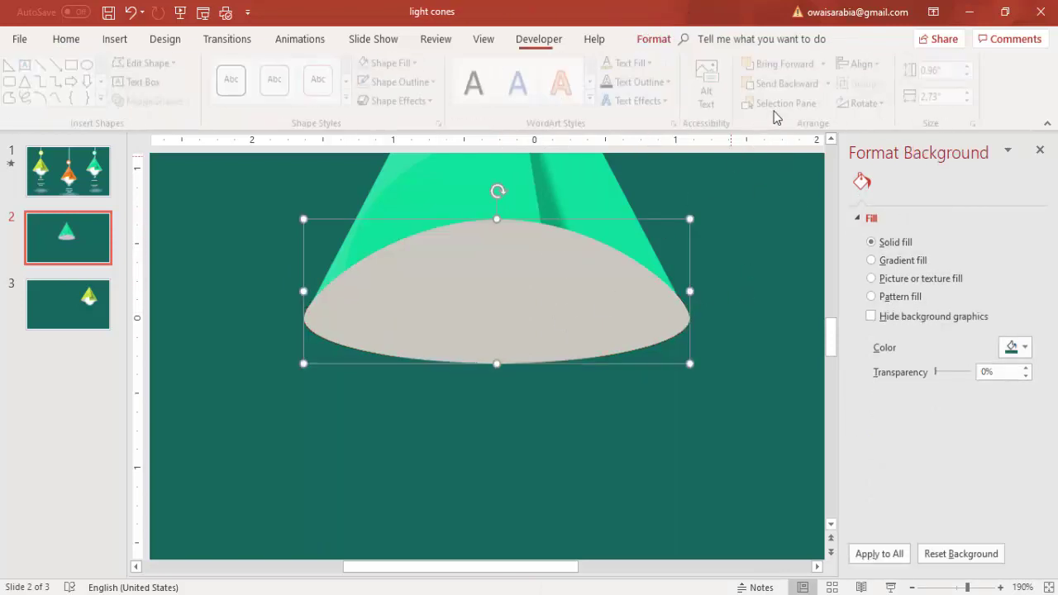
pyautogui.click(835, 83)
pyautogui.click(799, 120)
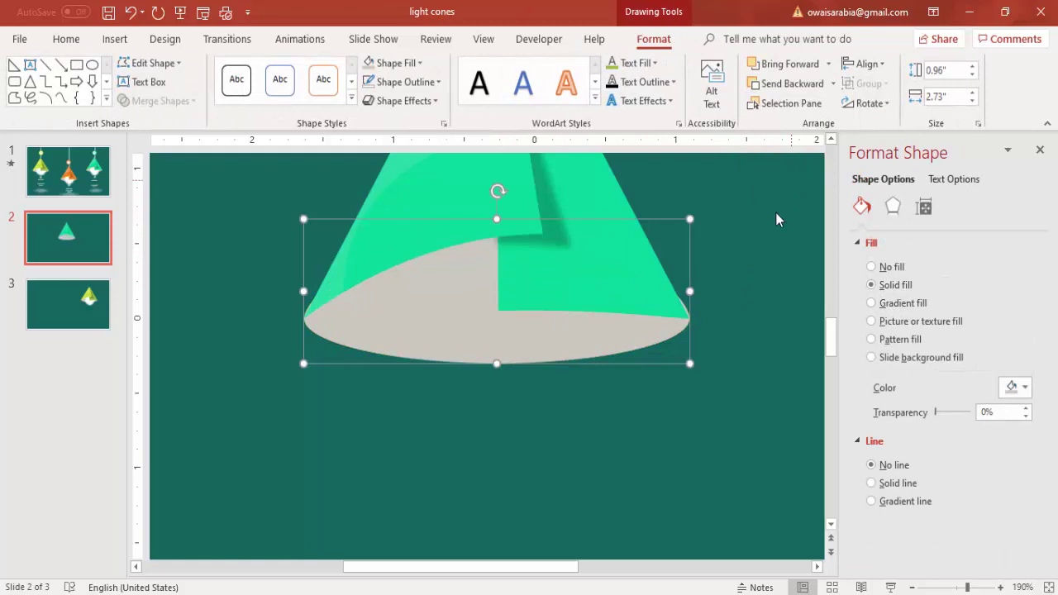
pyautogui.click(720, 294)
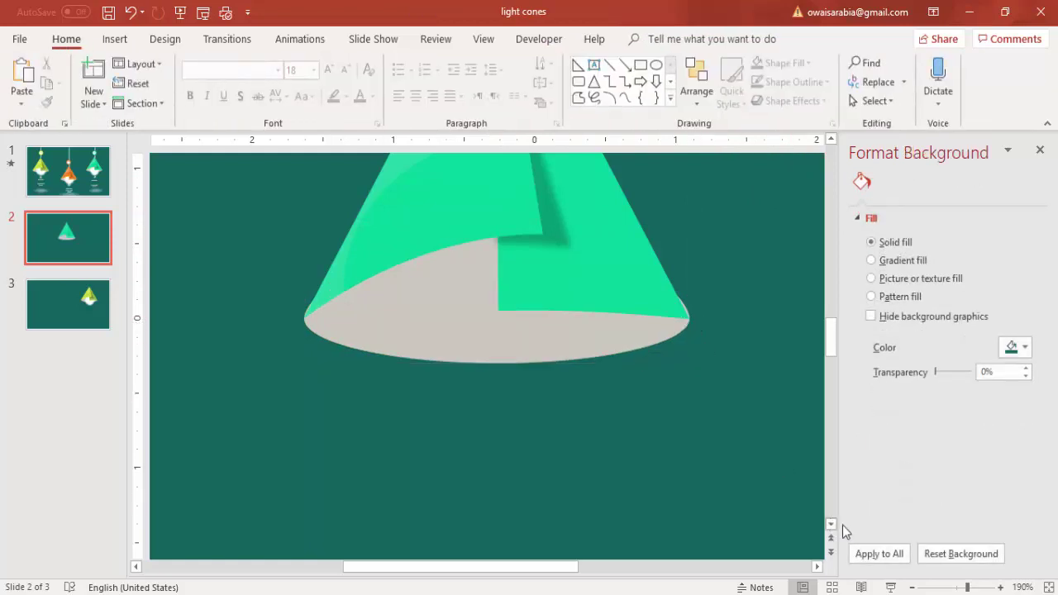
# Edit the gray base shape's points, pulling its right corner point and curve handle inward to fit inside the green cone's edge
pyautogui.moveTo(967, 588)
pyautogui.mouseDown()
pyautogui.moveTo(978, 587)
pyautogui.moveTo(968, 587)
pyautogui.mouseUp()
pyautogui.scroll(5, 516, 262)
pyautogui.scroll(5, 515, 263)
pyautogui.click(106, 250)
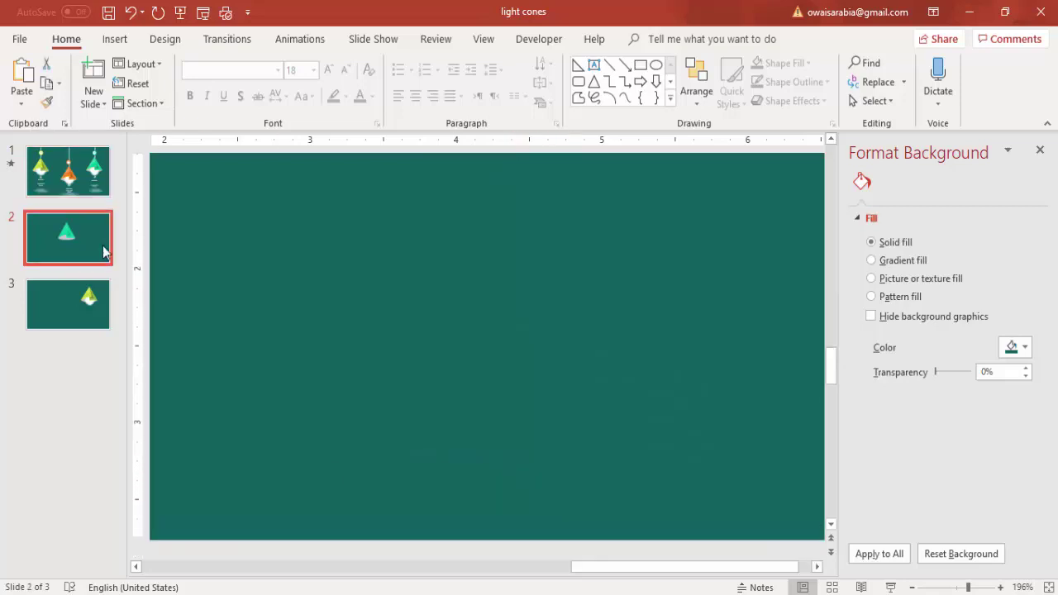
pyautogui.click(514, 567)
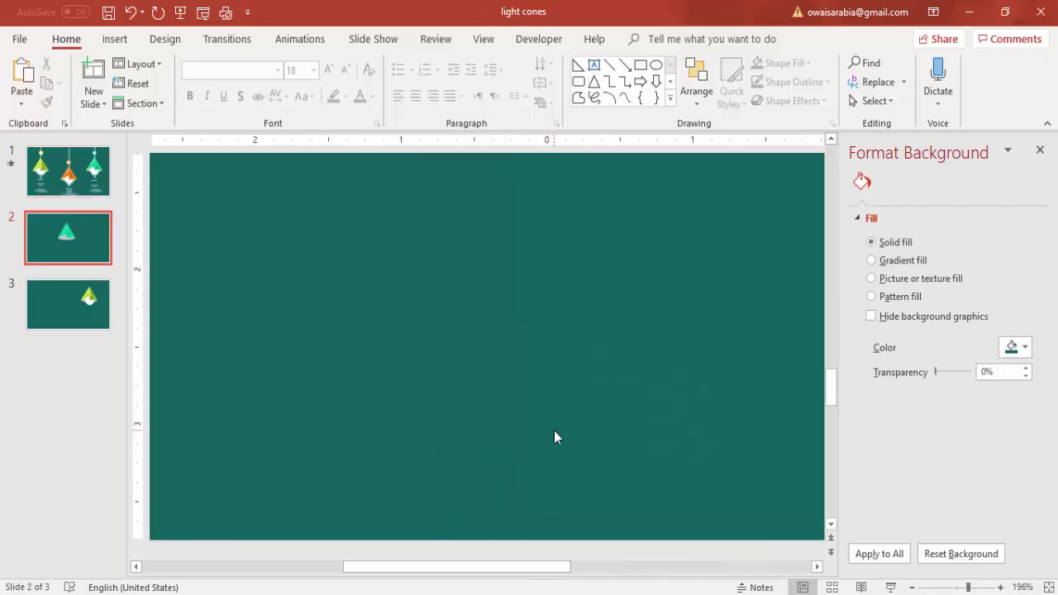
pyautogui.scroll(4, 554, 431)
pyautogui.scroll(1, 739, 335)
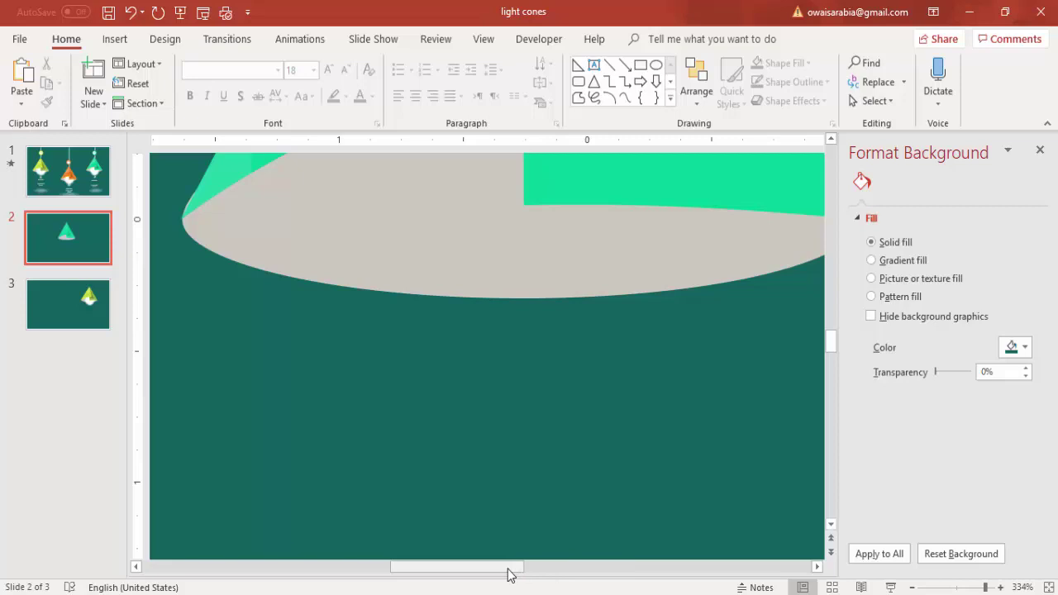
pyautogui.moveTo(508, 573); pyautogui.dragTo(520, 574)
pyautogui.click(712, 260)
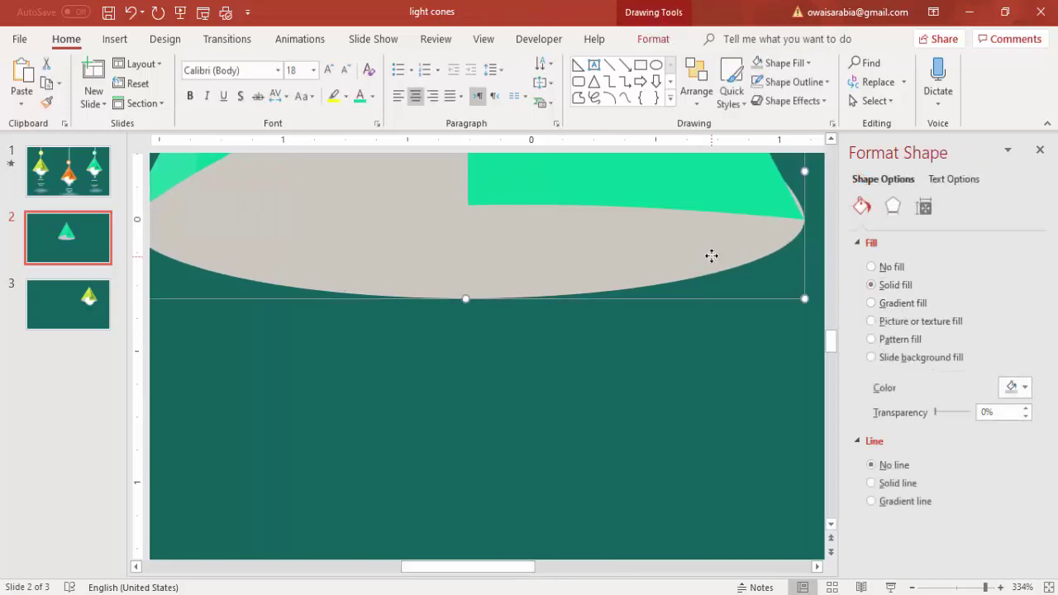
pyautogui.rightClick(711, 256)
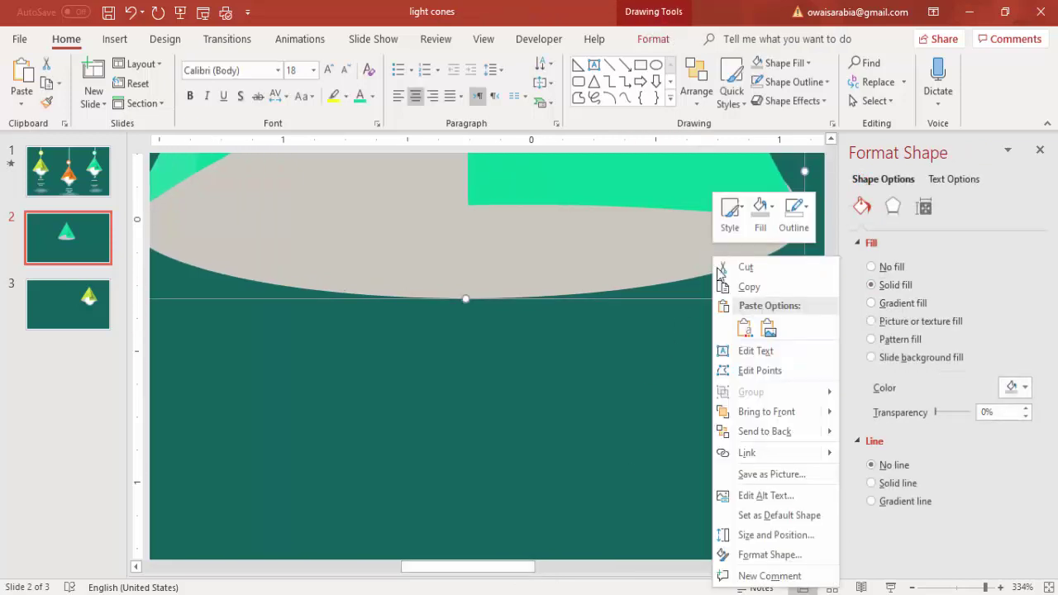
pyautogui.click(770, 374)
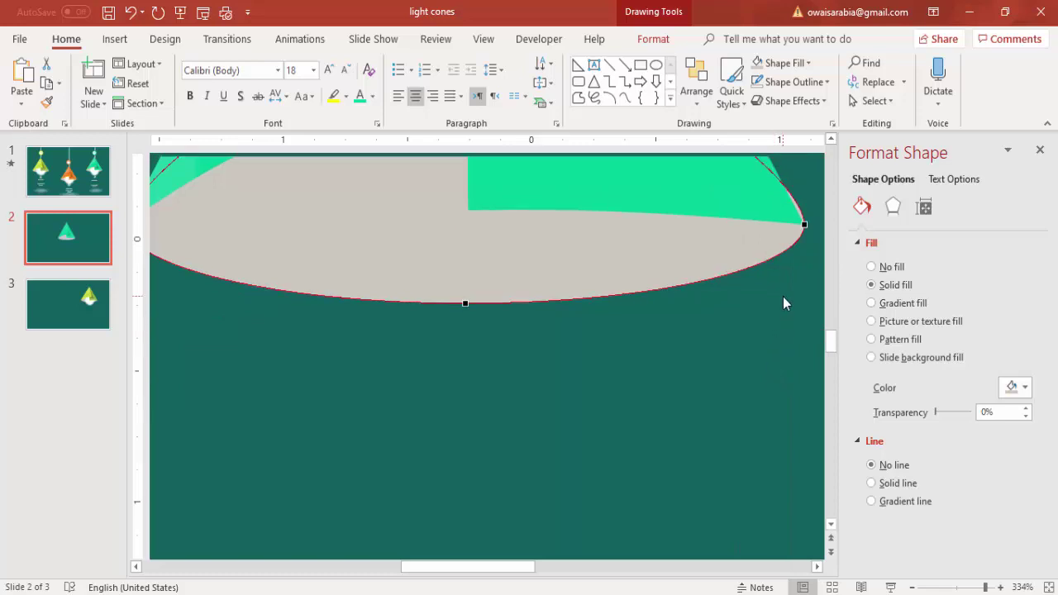
pyautogui.scroll(1, 782, 297)
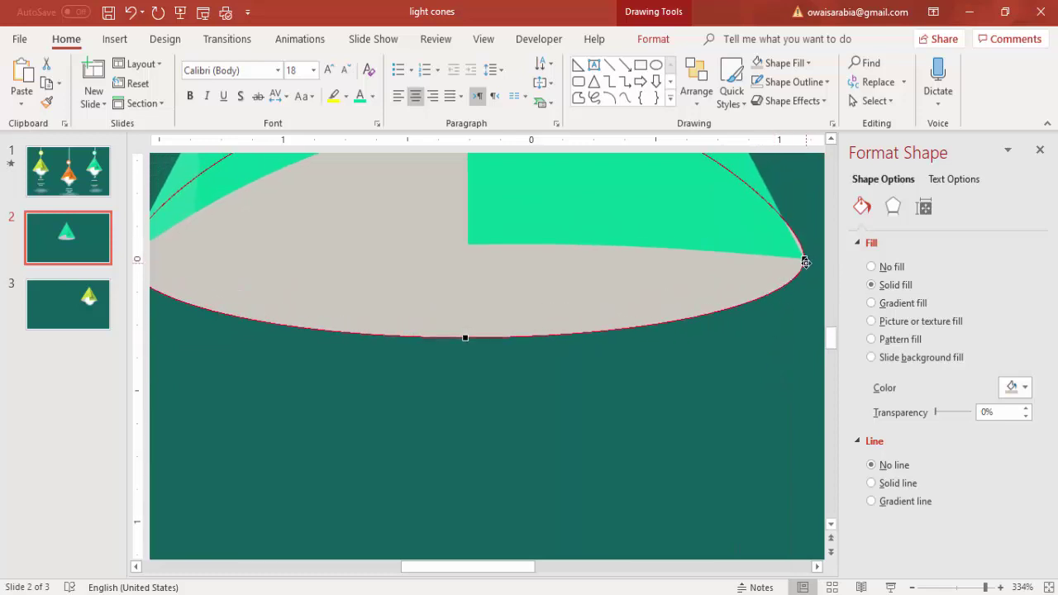
pyautogui.moveTo(805, 263); pyautogui.dragTo(802, 259)
pyautogui.moveTo(801, 213); pyautogui.dragTo(796, 217)
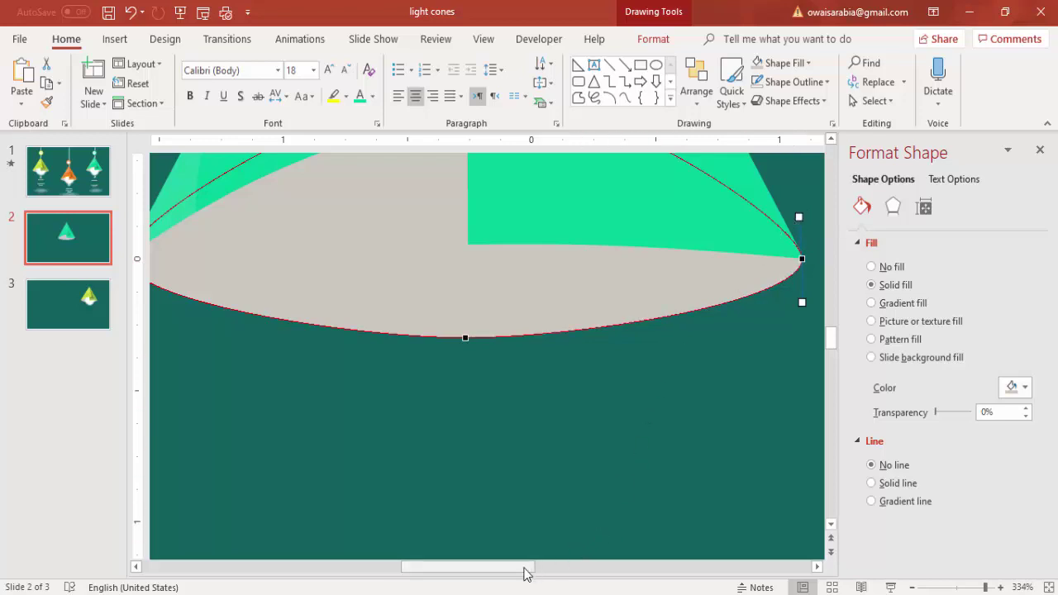
pyautogui.moveTo(524, 567); pyautogui.dragTo(476, 568)
pyautogui.click(392, 355)
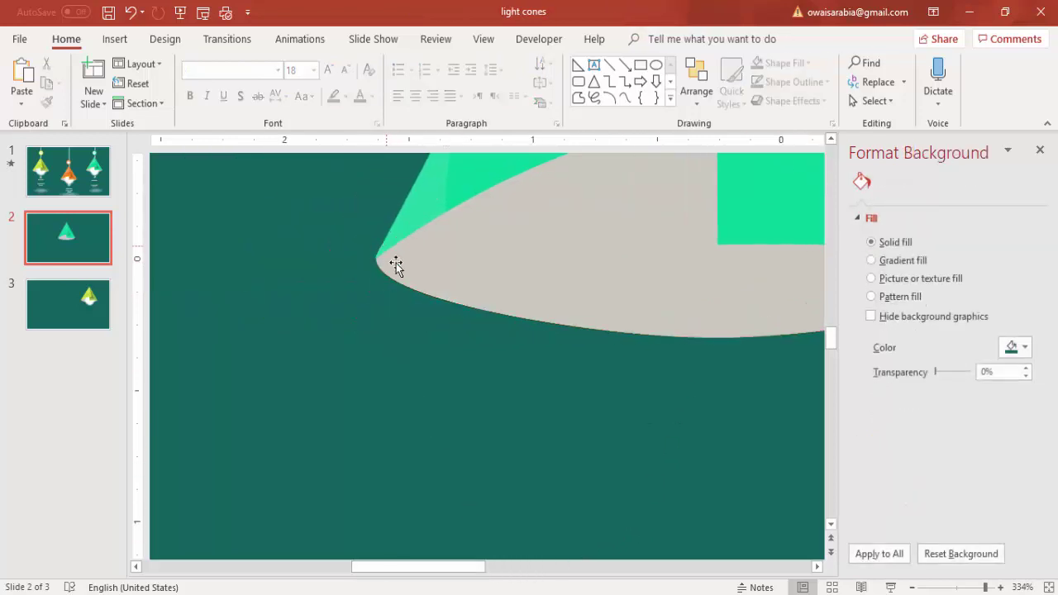
# Draw a circle about 1.37" in diameter beside the cone and remove its outline
pyautogui.click(1048, 587)
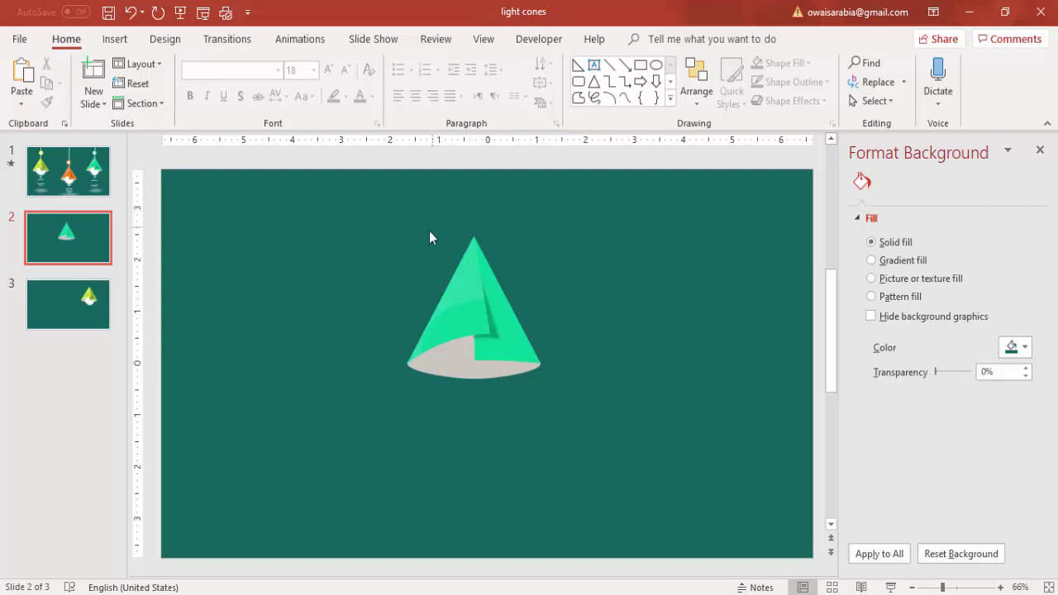
pyautogui.click(115, 39)
pyautogui.click(247, 79)
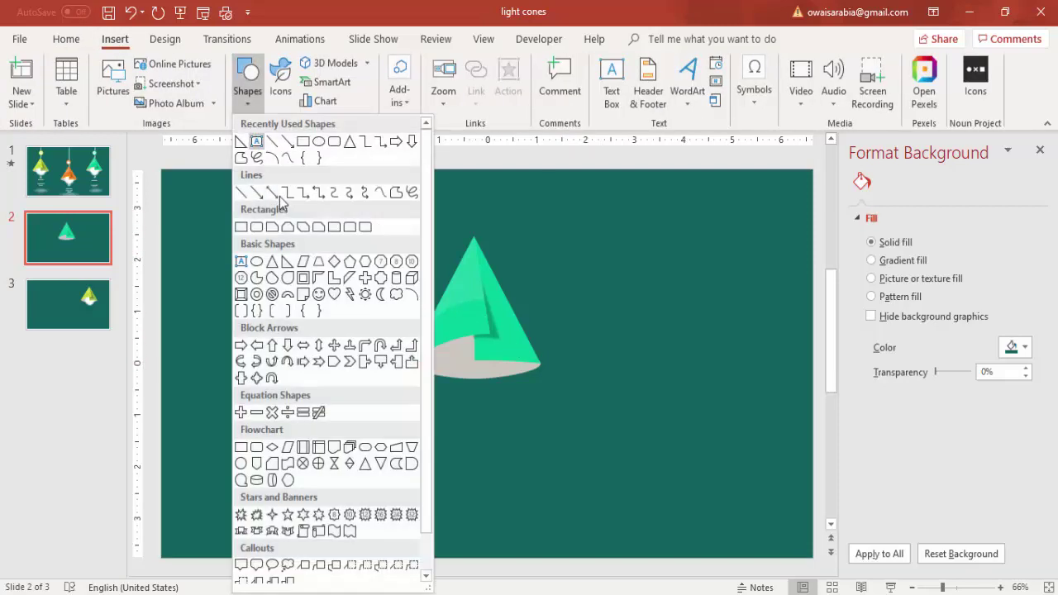
pyautogui.click(256, 262)
pyautogui.moveTo(284, 275); pyautogui.dragTo(351, 346)
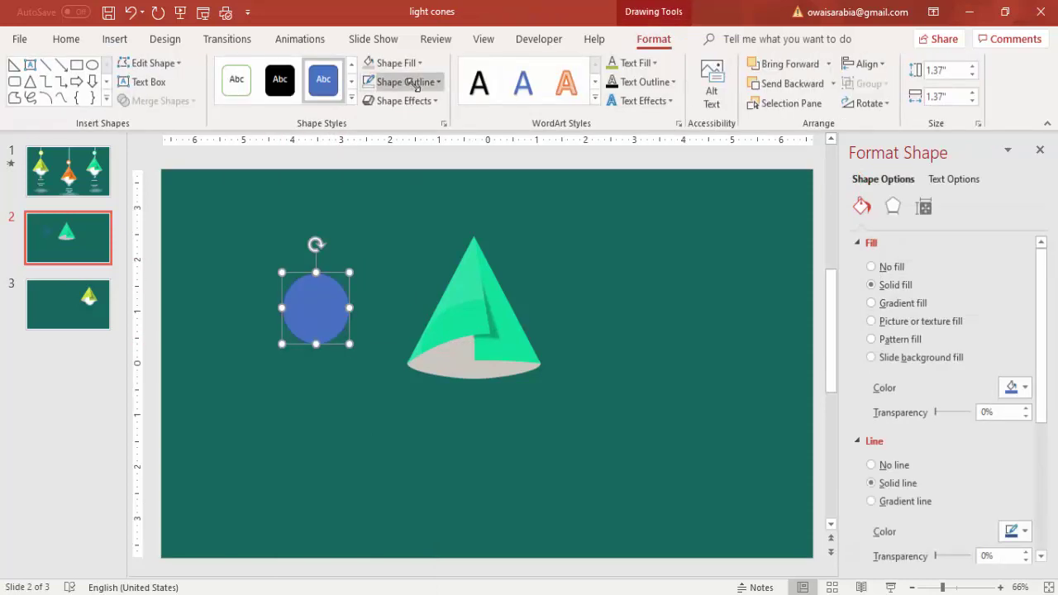
pyautogui.click(405, 82)
pyautogui.click(424, 264)
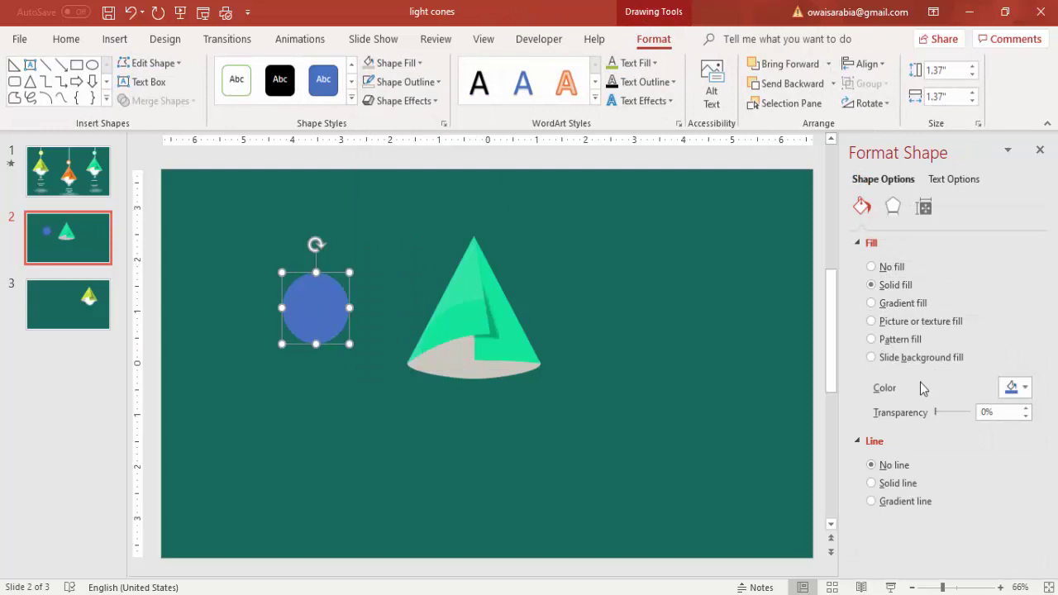
# Give the circle a white radial gradient fill running from its center
pyautogui.click(905, 304)
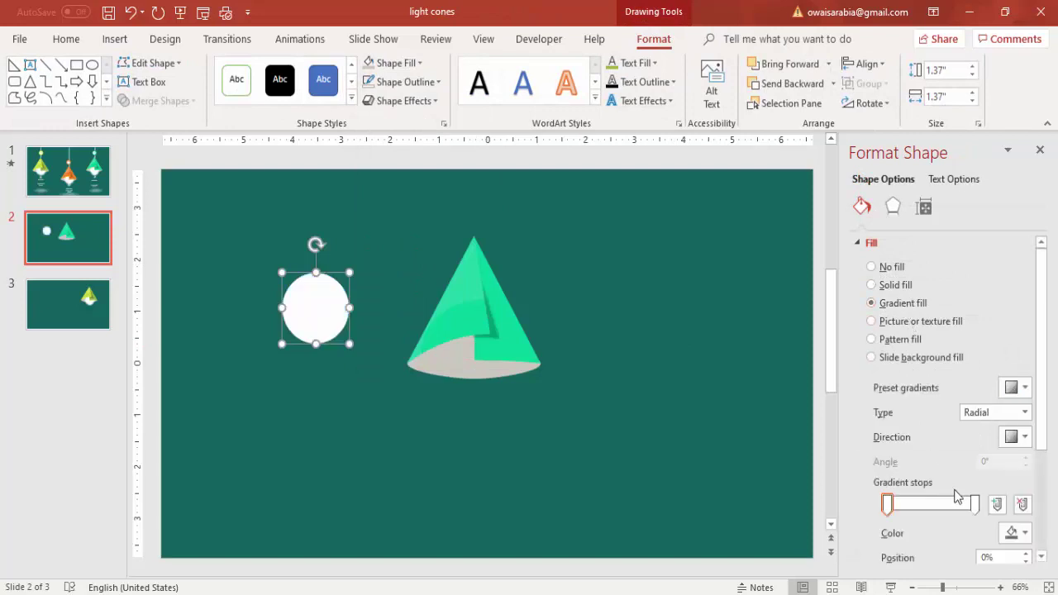
pyautogui.click(992, 413)
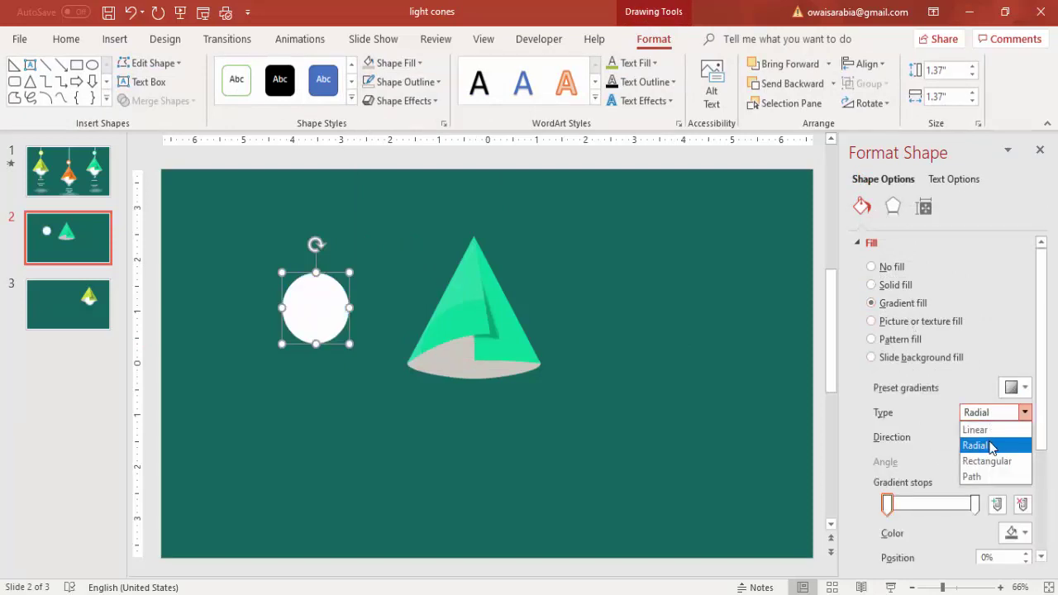
pyautogui.click(991, 446)
pyautogui.click(1016, 437)
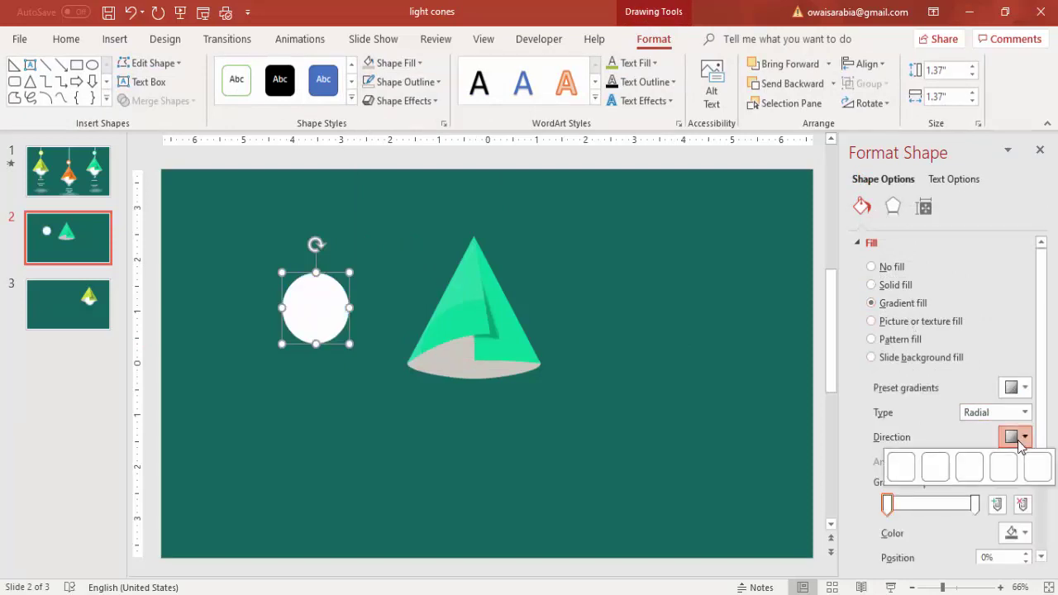
pyautogui.click(976, 469)
pyautogui.scroll(-3, 1043, 455)
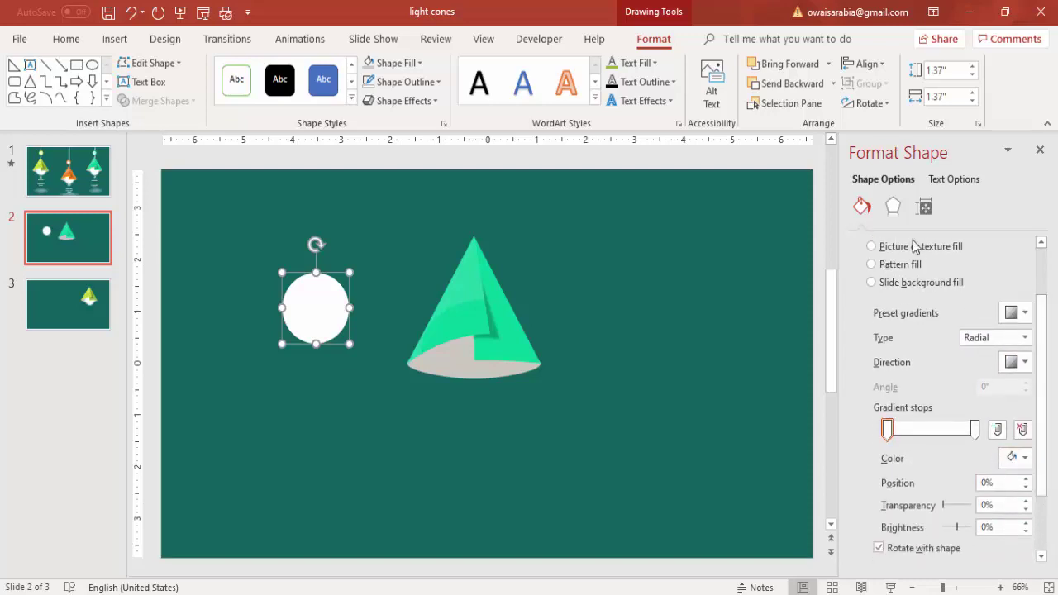
# Apply soft edges of 18 pt to the white circle
pyautogui.click(893, 206)
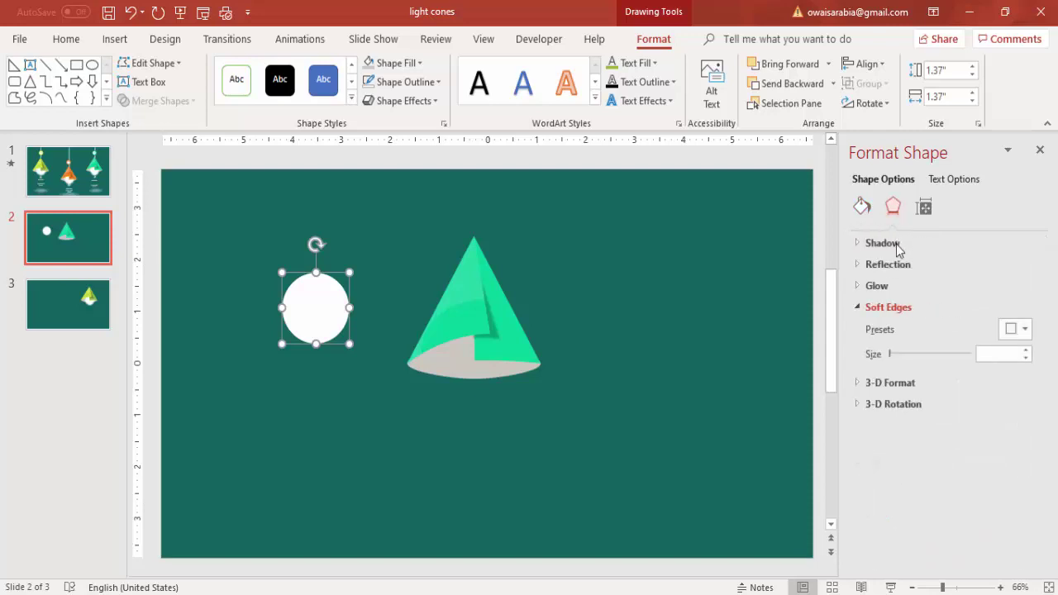
pyautogui.click(1027, 354)
pyautogui.click(1027, 354)
pyautogui.click(1027, 354)
pyautogui.click(1027, 354)
pyautogui.click(1027, 351)
pyautogui.click(1027, 351)
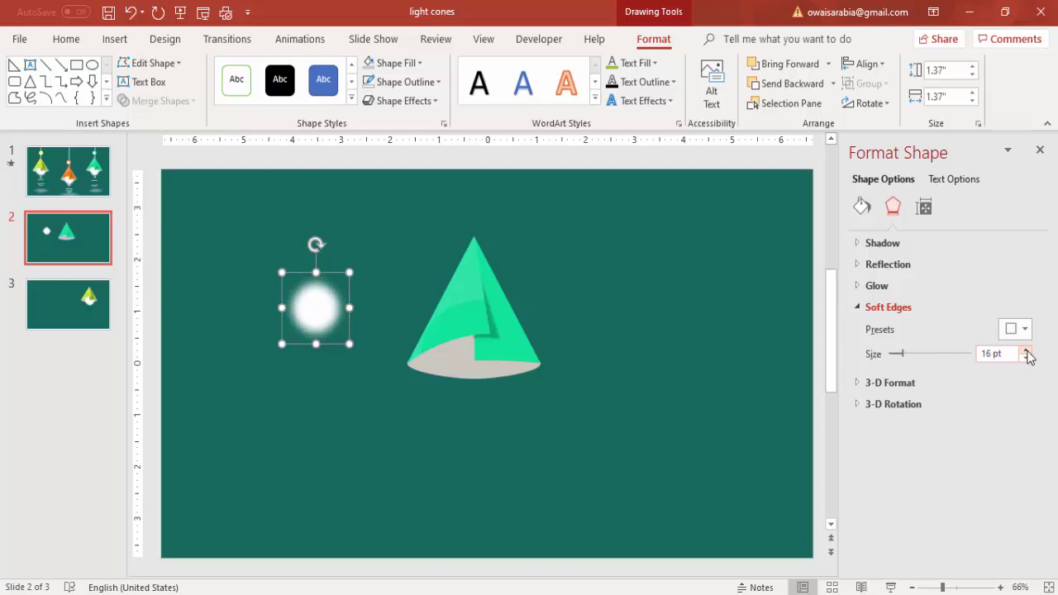
pyautogui.click(1027, 351)
# Set the transparency of the white circle's gradient stop at position 100% to 39%
pyautogui.click(862, 206)
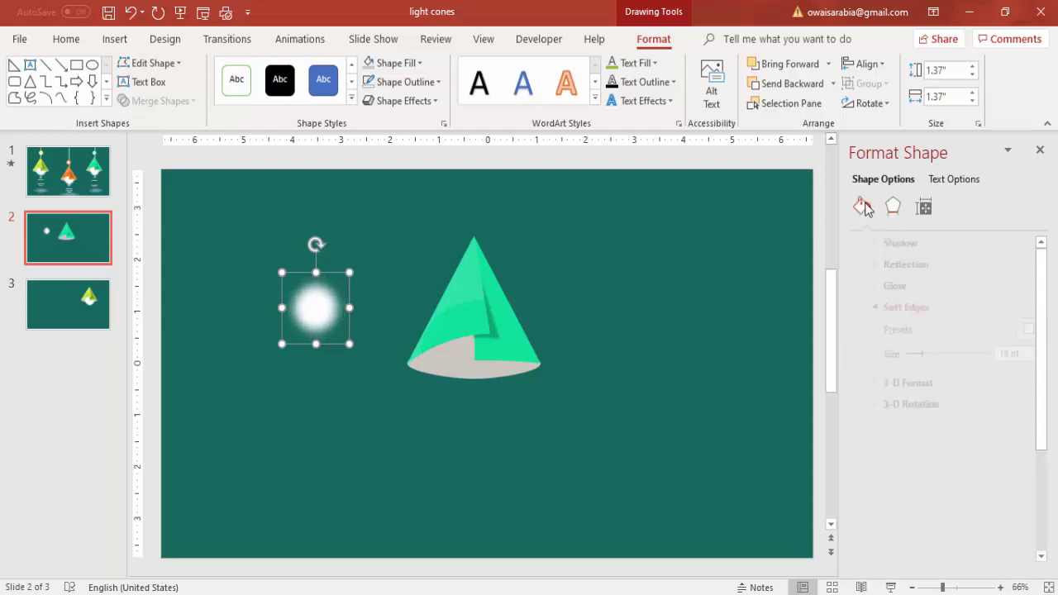
pyautogui.moveTo(1042, 420); pyautogui.dragTo(1046, 493)
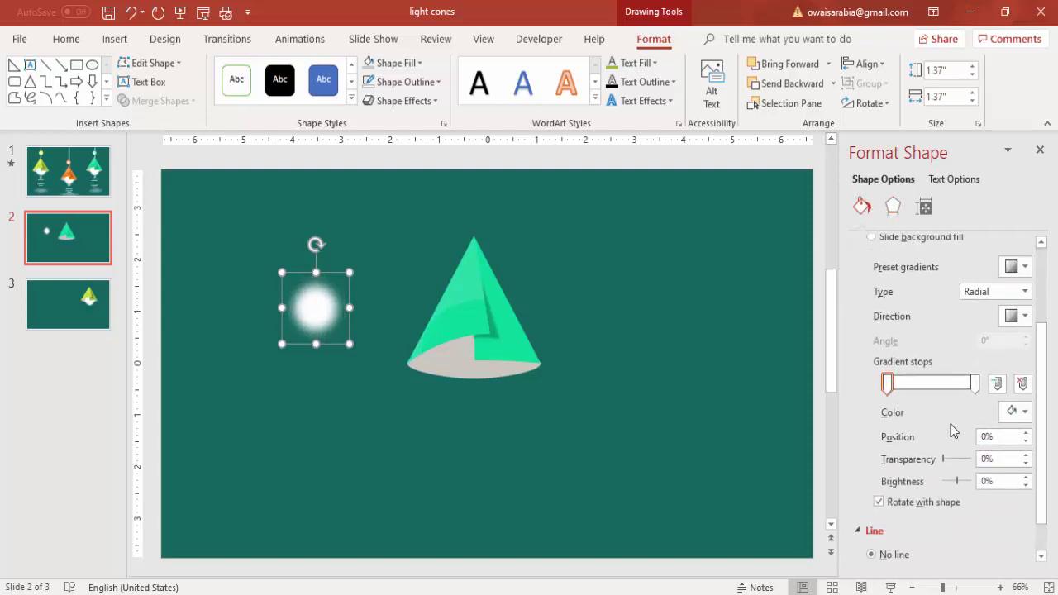
pyautogui.moveTo(947, 468); pyautogui.dragTo(959, 464)
pyautogui.click(973, 385)
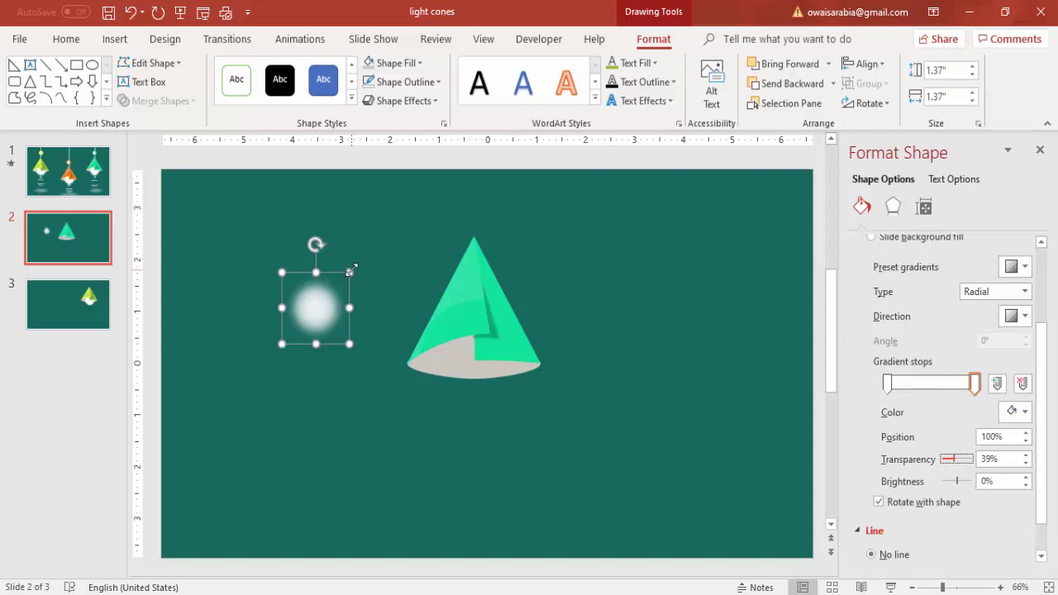
# Enlarge the glowing circle to about 1.81", center it on the cone's base, and send it behind the green halves
pyautogui.moveTo(351, 270); pyautogui.dragTo(476, 363)
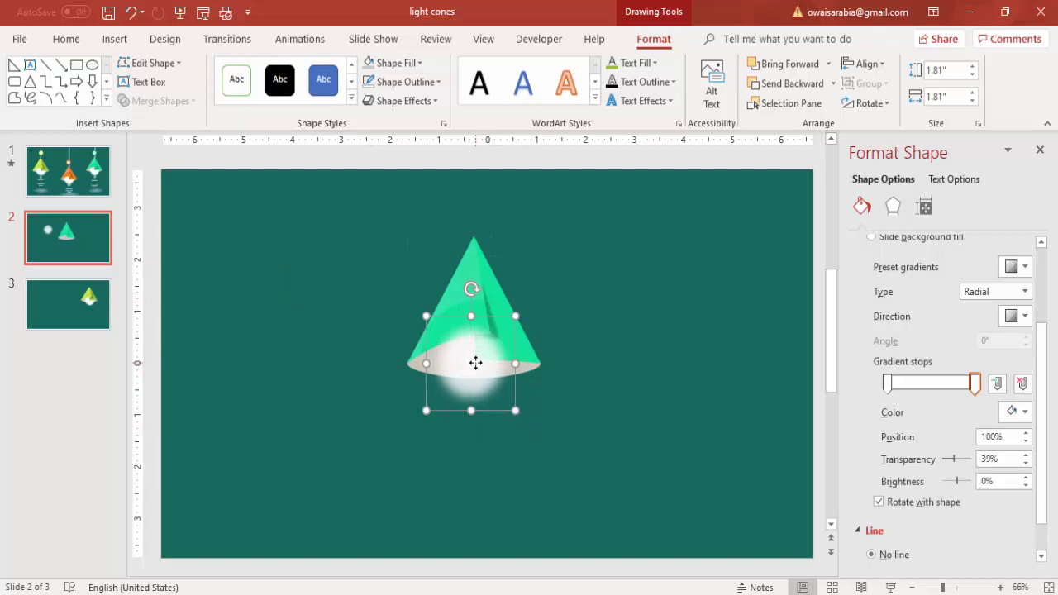
pyautogui.click(781, 86)
pyautogui.click(781, 87)
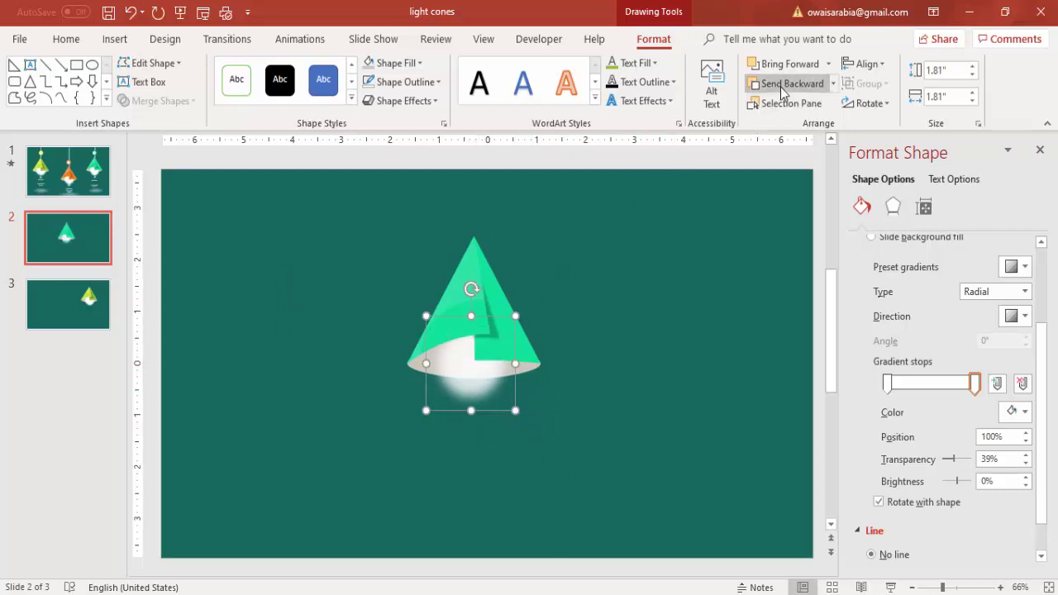
# Group all the cone shapes together with the glowing circle
pyautogui.click(647, 297)
pyautogui.moveTo(625, 457); pyautogui.dragTo(290, 202)
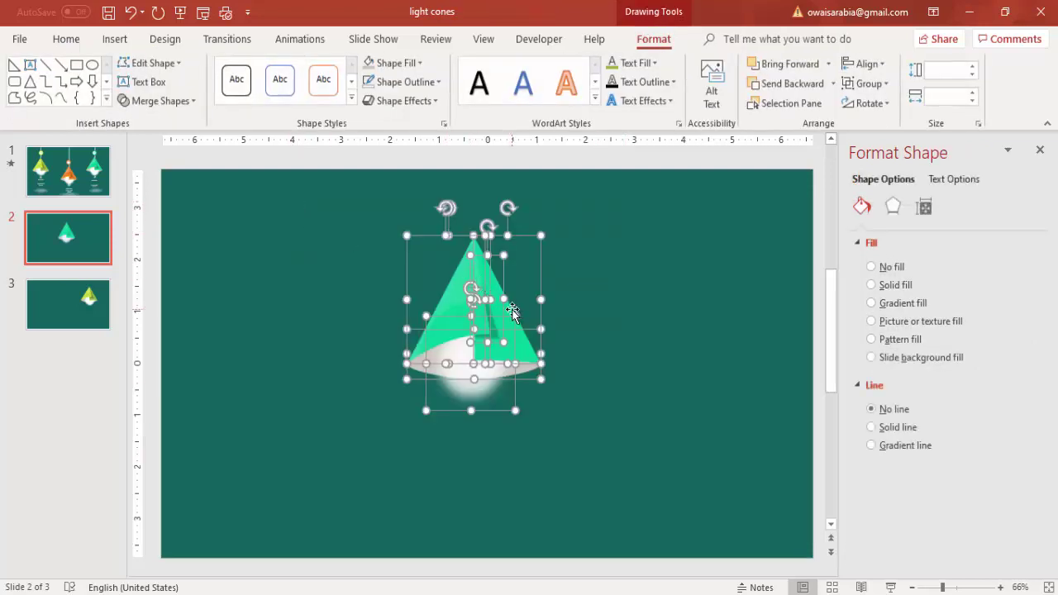
pyautogui.hotkey('ctrl', 'g')
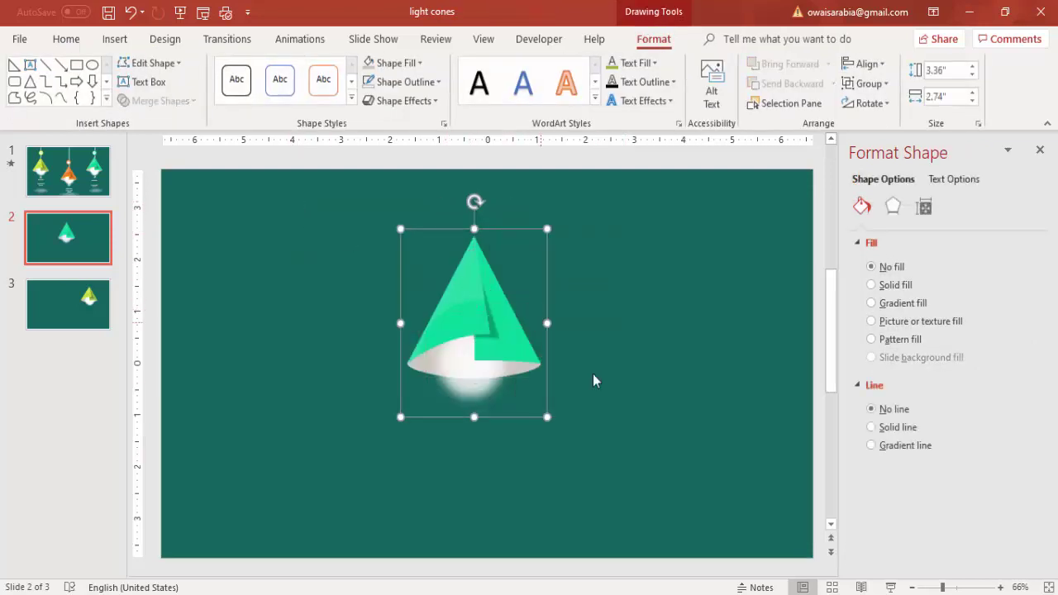
# Duplicate the cone group twice and space the three cones across the slide, with the middle one hanging lowest
pyautogui.moveTo(477, 339); pyautogui.dragTo(509, 368)
pyautogui.hotkey('ctrl', 'd')
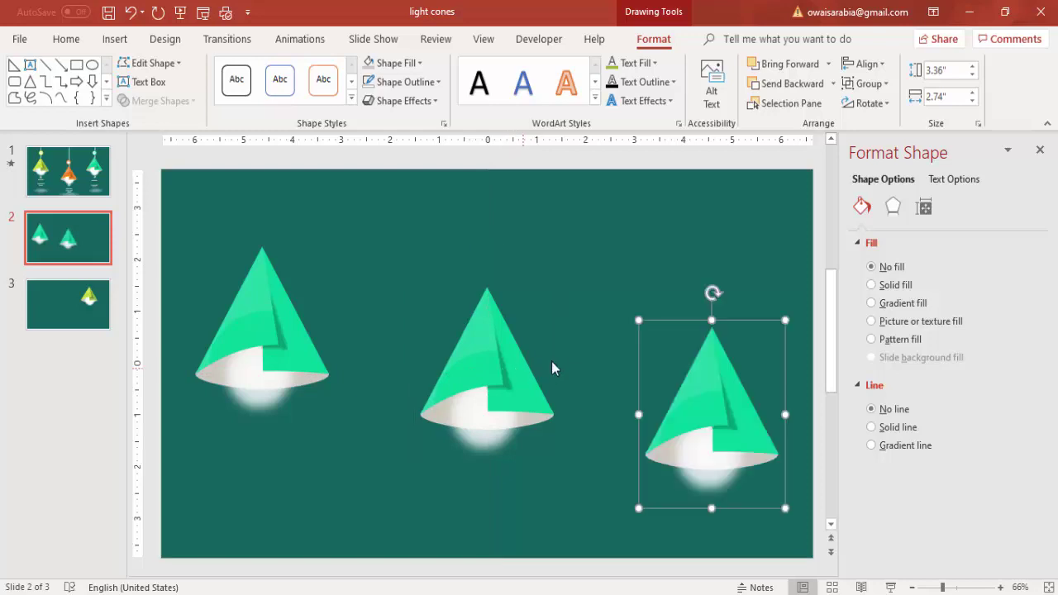
pyautogui.moveTo(744, 395); pyautogui.dragTo(728, 324)
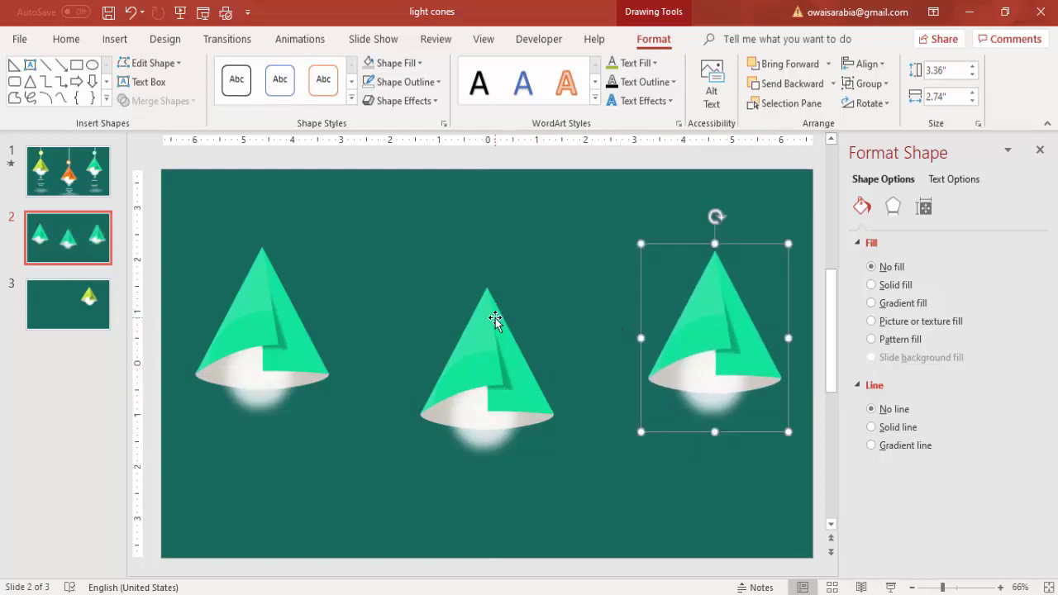
# Draw a vertical line about 1.5" long from the first cone's tip to the slide's upper edge and color it light gray
pyautogui.click(346, 267)
pyautogui.scroll(-1, 267, 123)
pyautogui.click(246, 97)
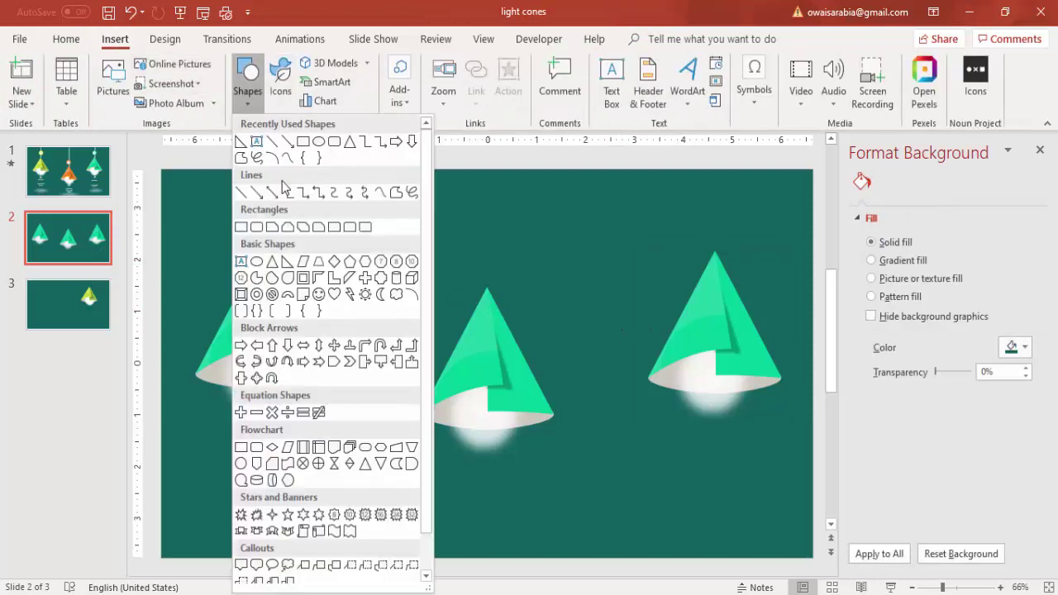
pyautogui.click(243, 193)
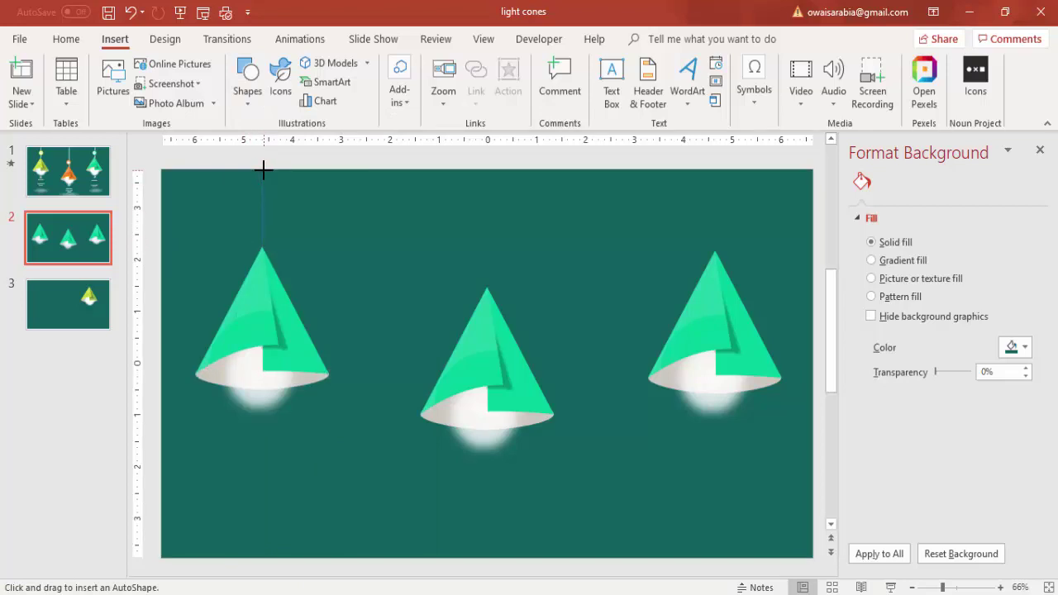
pyautogui.moveTo(264, 169); pyautogui.dragTo(263, 169)
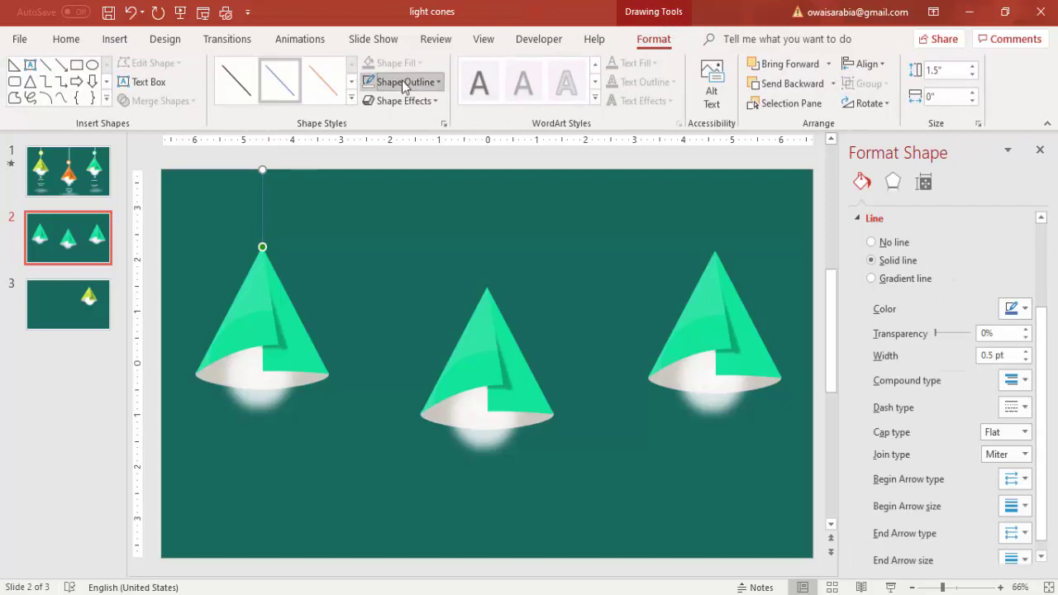
pyautogui.click(405, 82)
pyautogui.click(368, 242)
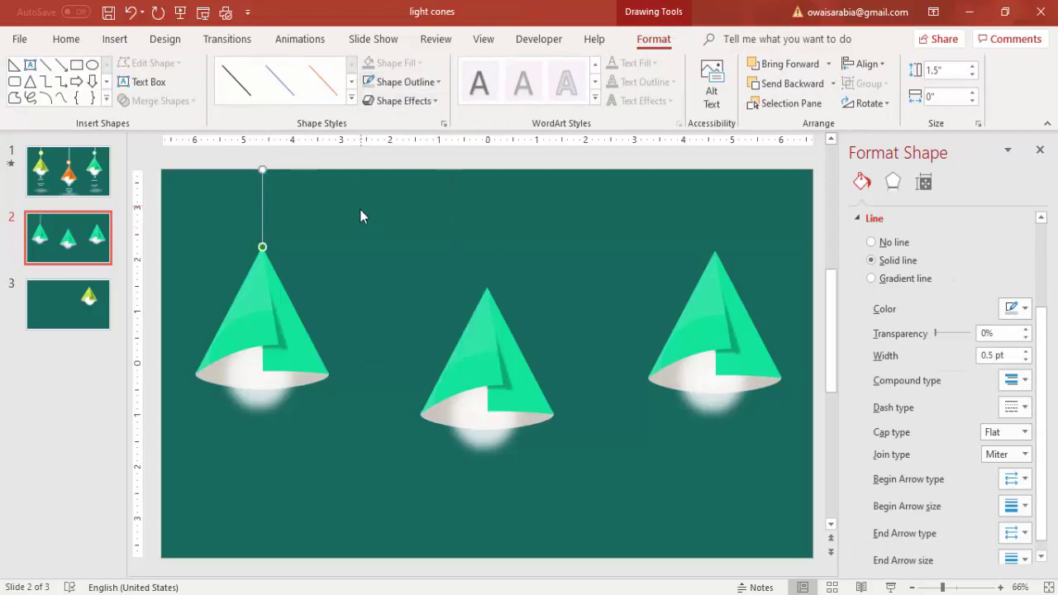
# Copy the hanging line onto the middle cone's tip and extend it to the slide's upper edge, about 2.28" long
pyautogui.moveTo(274, 219); pyautogui.dragTo(489, 250)
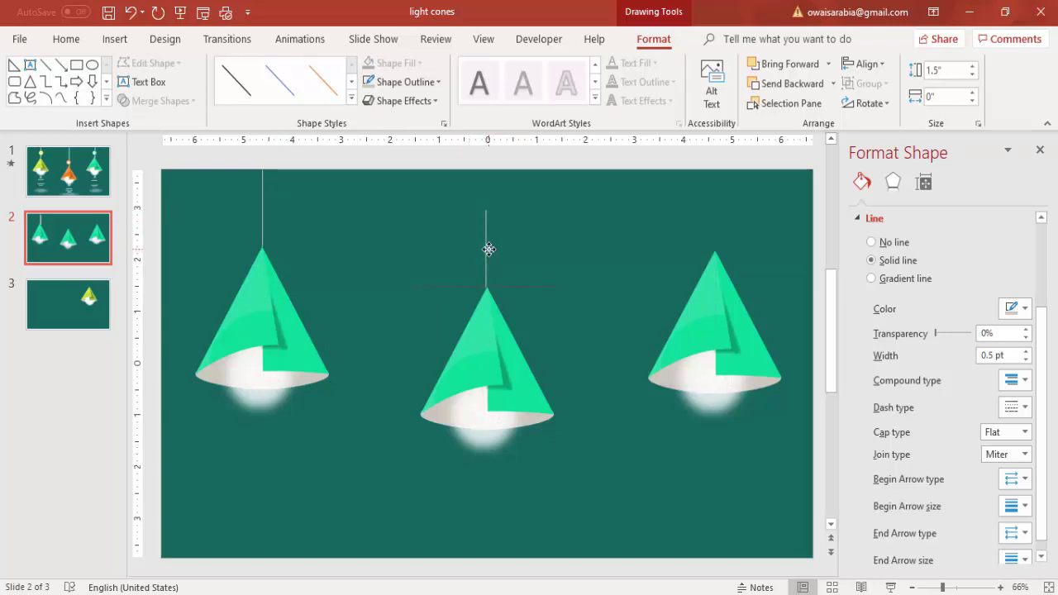
pyautogui.moveTo(488, 249); pyautogui.dragTo(489, 250)
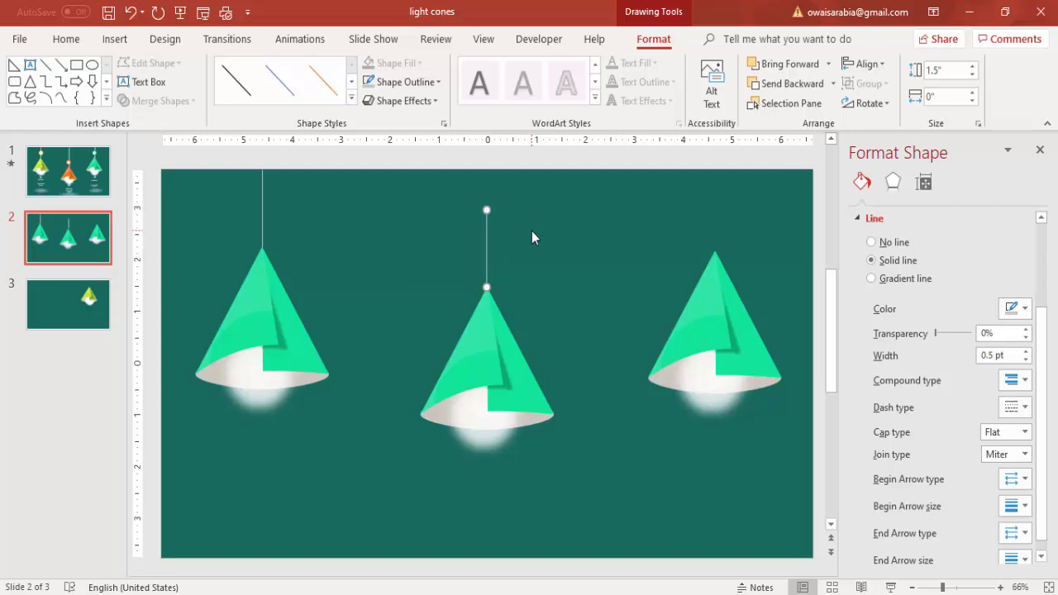
pyautogui.moveTo(484, 204); pyautogui.dragTo(486, 169)
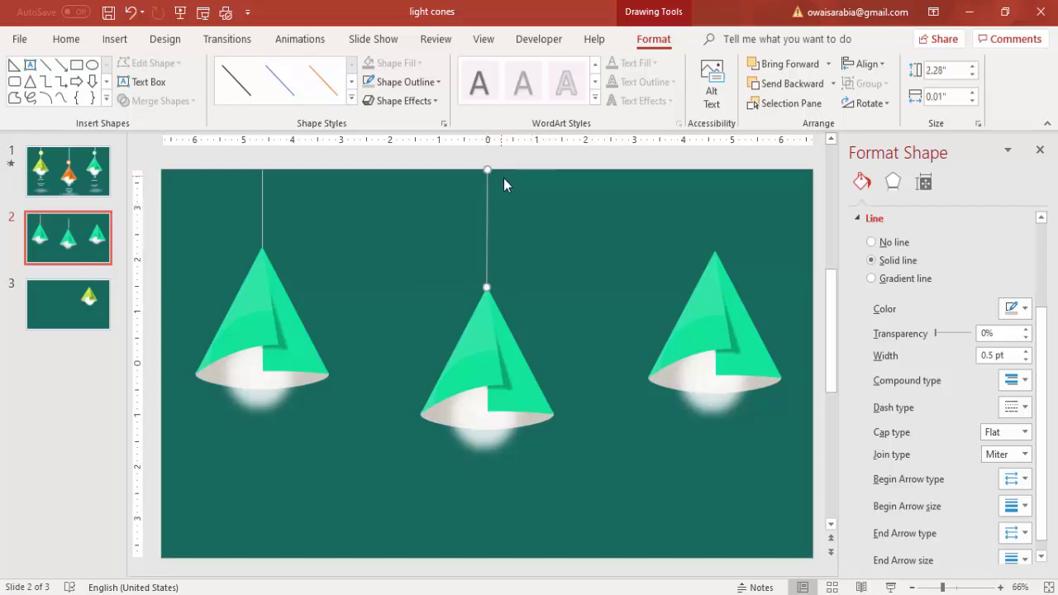
# Copy the first cone's hanging line onto the third cone's tip and extend it to the slide's upper edge, about 1.57" long
pyautogui.click(496, 205)
pyautogui.moveTo(262, 211)
pyautogui.mouseDown()
pyautogui.moveTo(415, 227)
pyautogui.moveTo(731, 225)
pyautogui.moveTo(718, 212)
pyautogui.mouseUp()
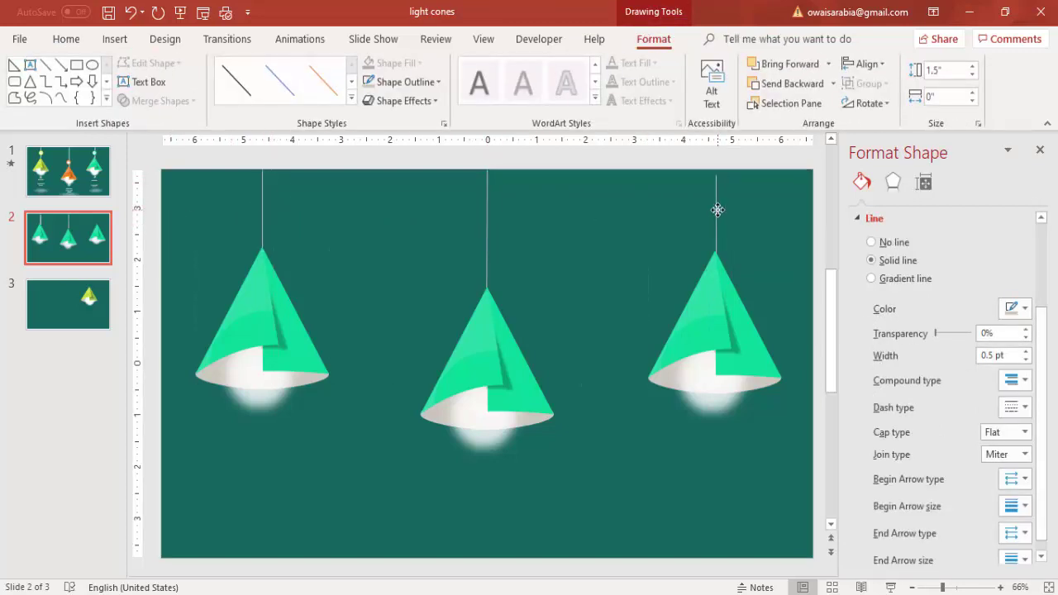
pyautogui.moveTo(714, 208); pyautogui.dragTo(715, 209)
pyautogui.click(718, 192)
pyautogui.click(715, 190)
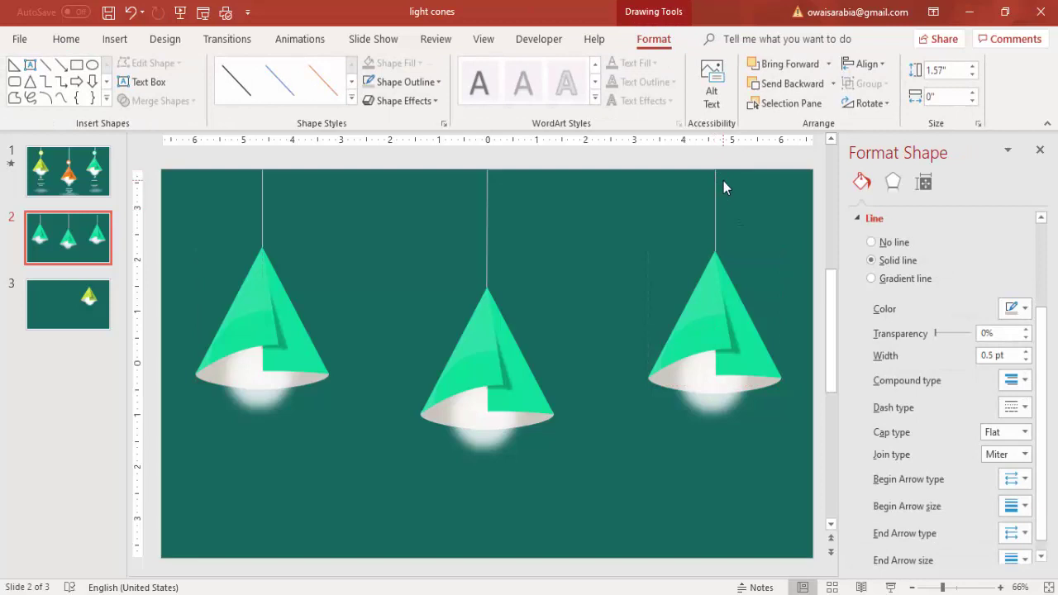
pyautogui.click(724, 181)
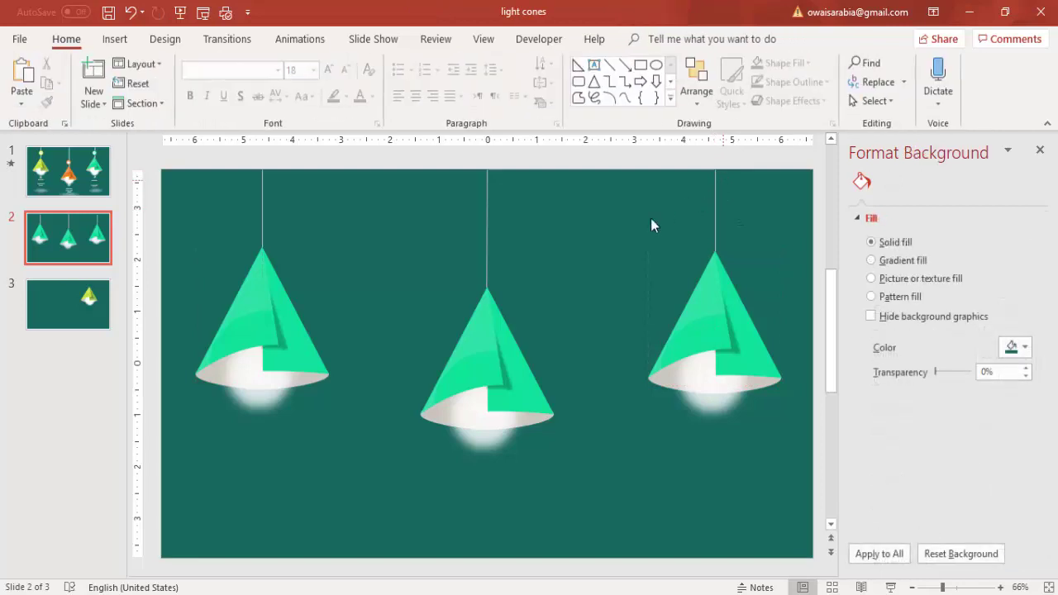
# Recolor both folded halves of the middle cone with a solid orange fill
pyautogui.click(520, 414)
pyautogui.click(529, 392)
pyautogui.click(1015, 387)
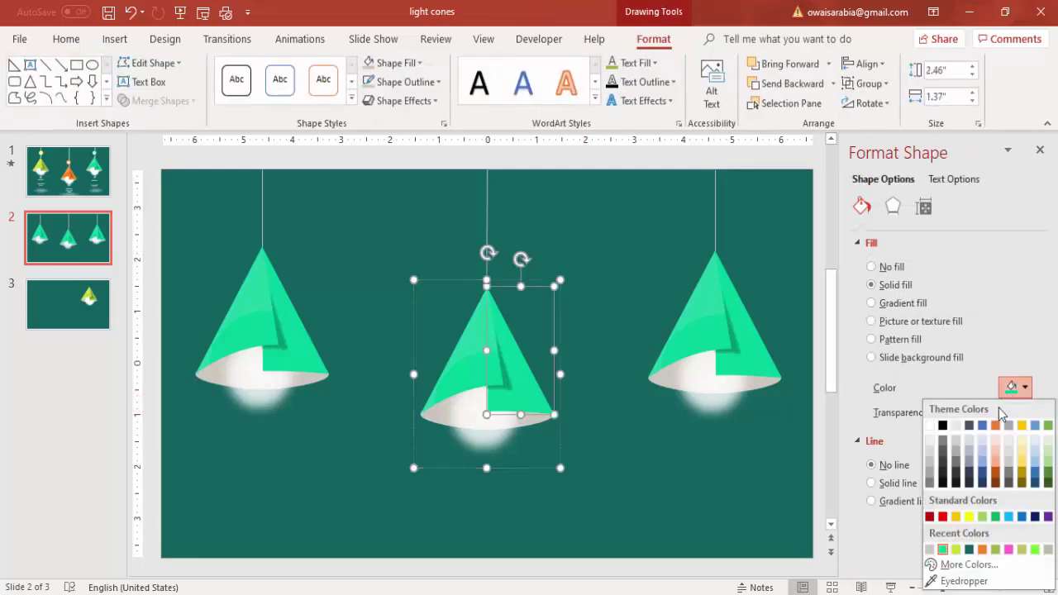
pyautogui.click(981, 549)
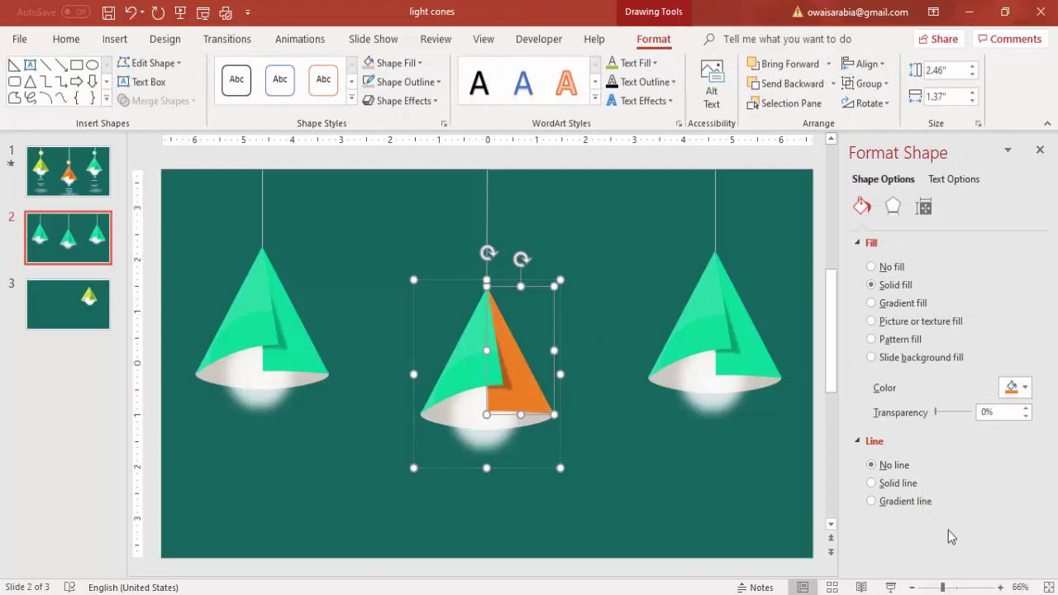
pyautogui.click(479, 387)
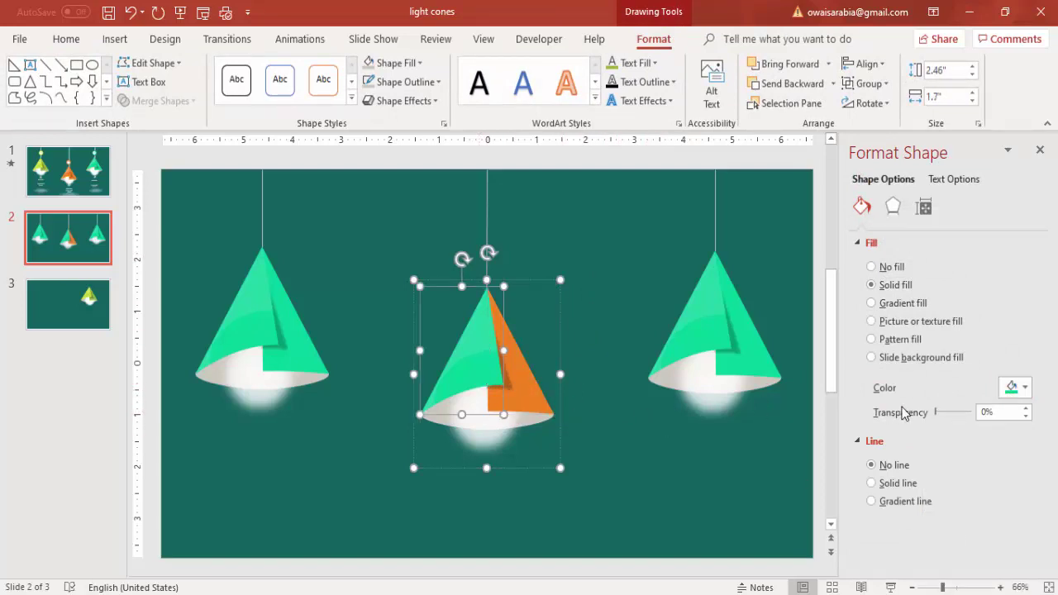
pyautogui.click(1014, 386)
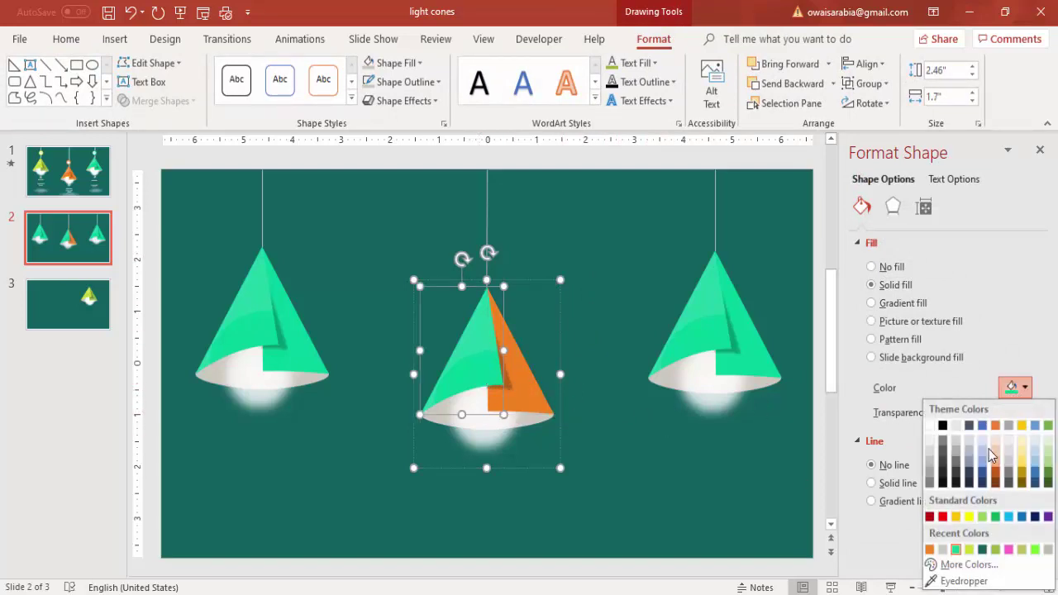
pyautogui.click(929, 550)
# Recolor both folded halves of the third cone with a solid lime-yellow fill
pyautogui.click(763, 355)
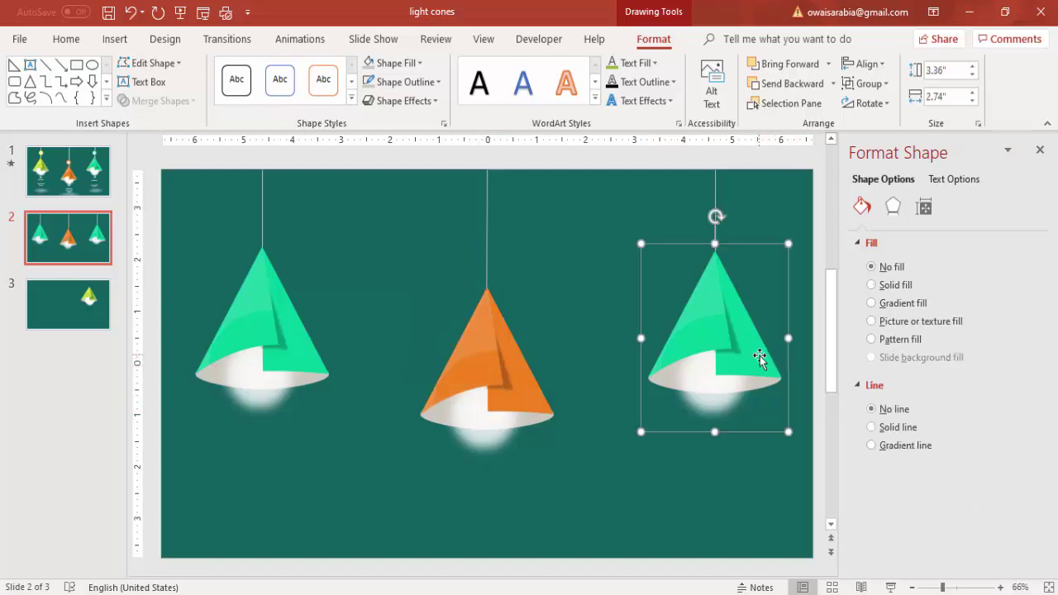
pyautogui.click(759, 356)
pyautogui.click(1017, 387)
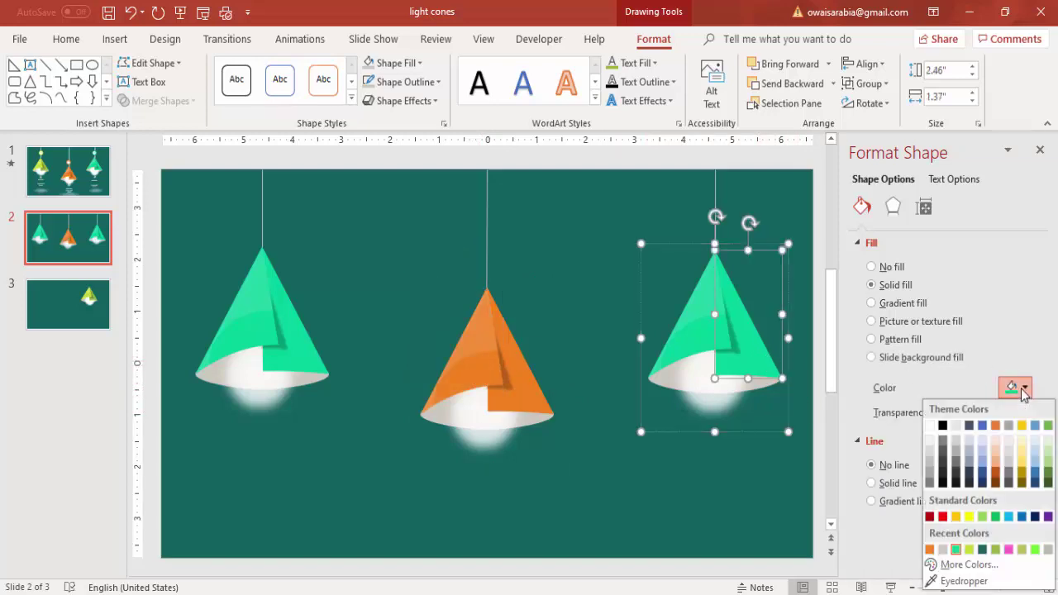
pyautogui.click(970, 549)
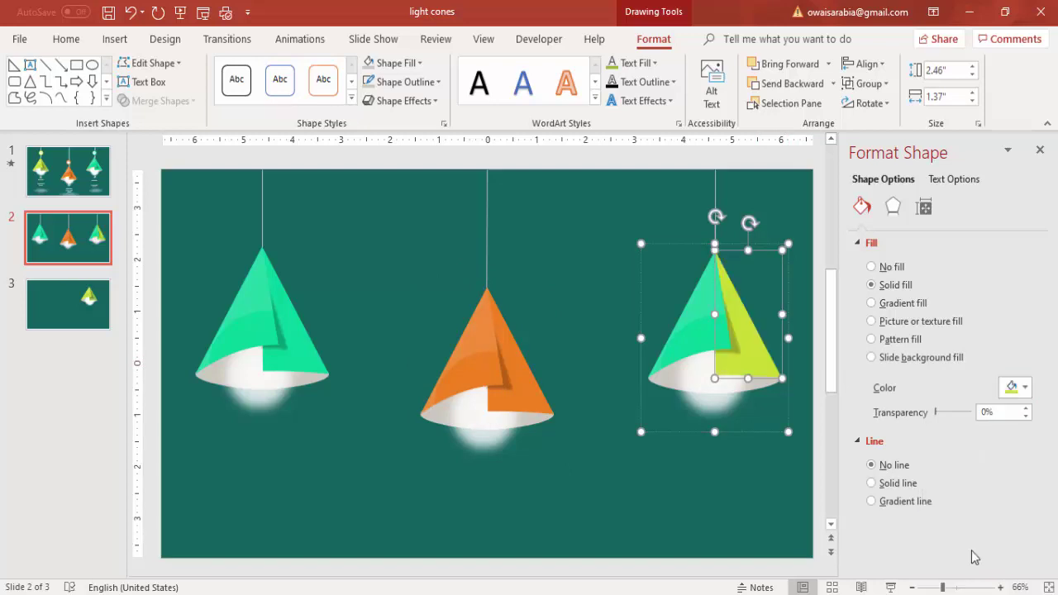
pyautogui.click(703, 339)
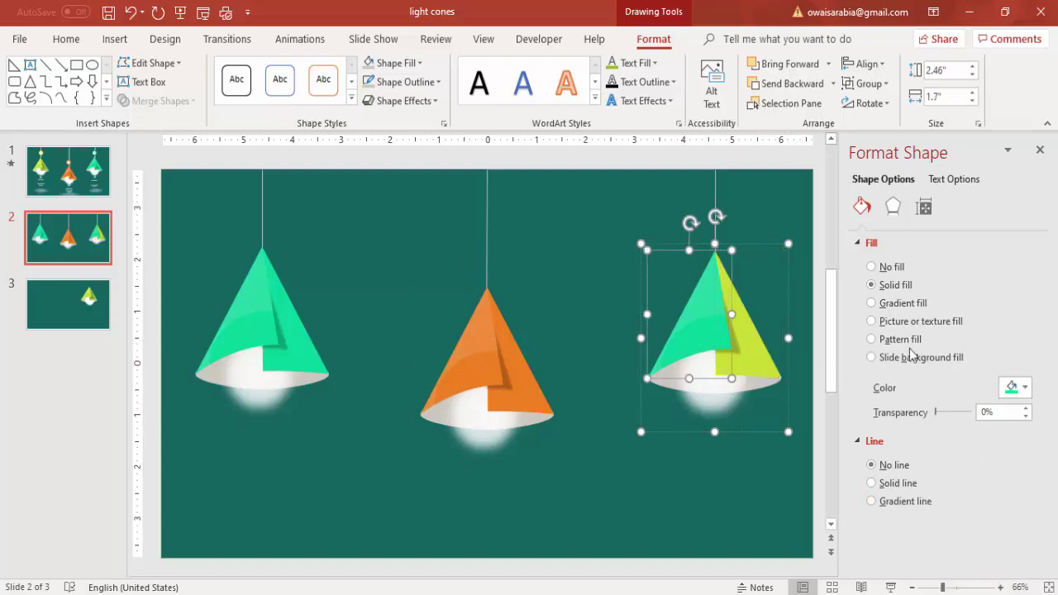
pyautogui.click(1015, 387)
pyautogui.click(932, 550)
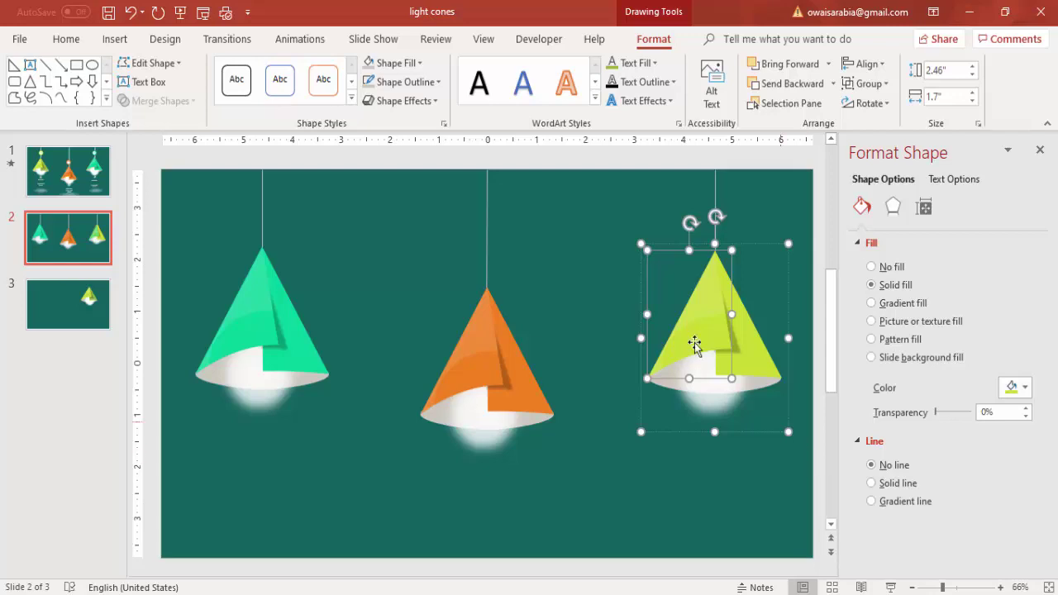
pyautogui.click(606, 273)
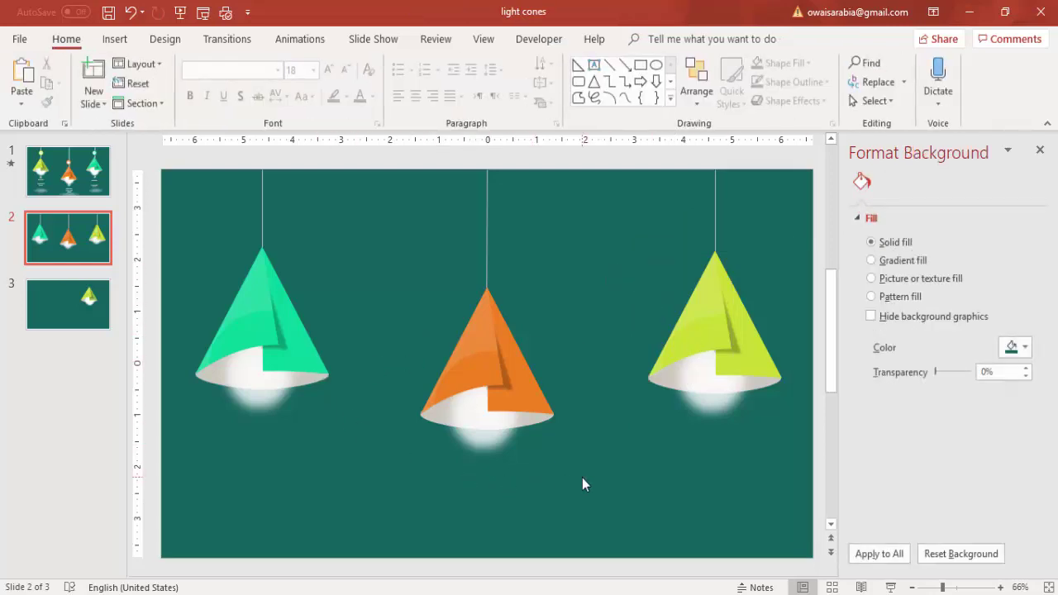
# Copy the first cone's glowing circle and reshape the copy into a wide, flat ellipse below the cones
pyautogui.click(260, 388)
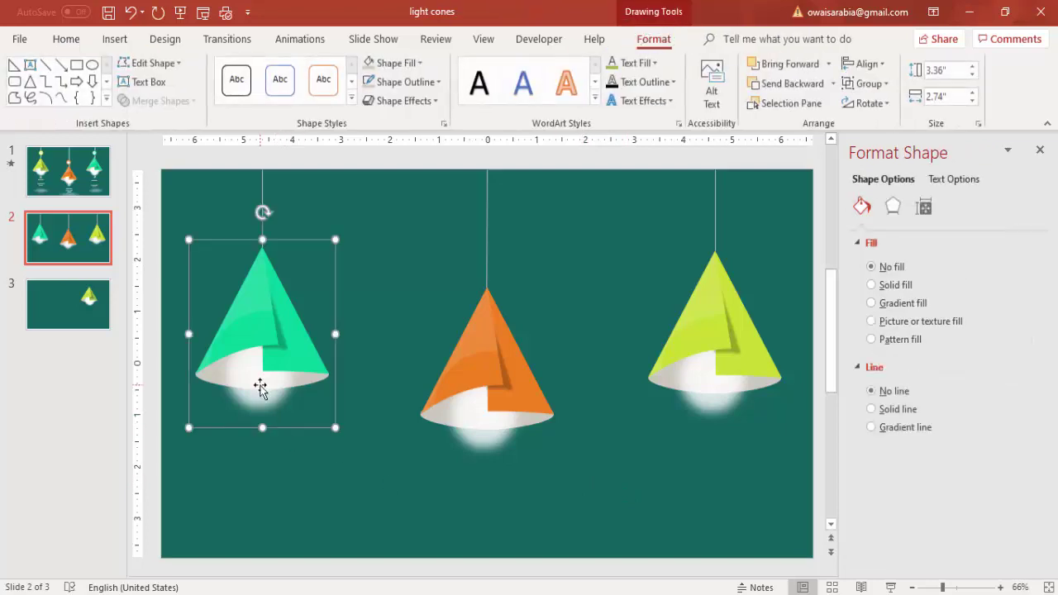
pyautogui.click(260, 385)
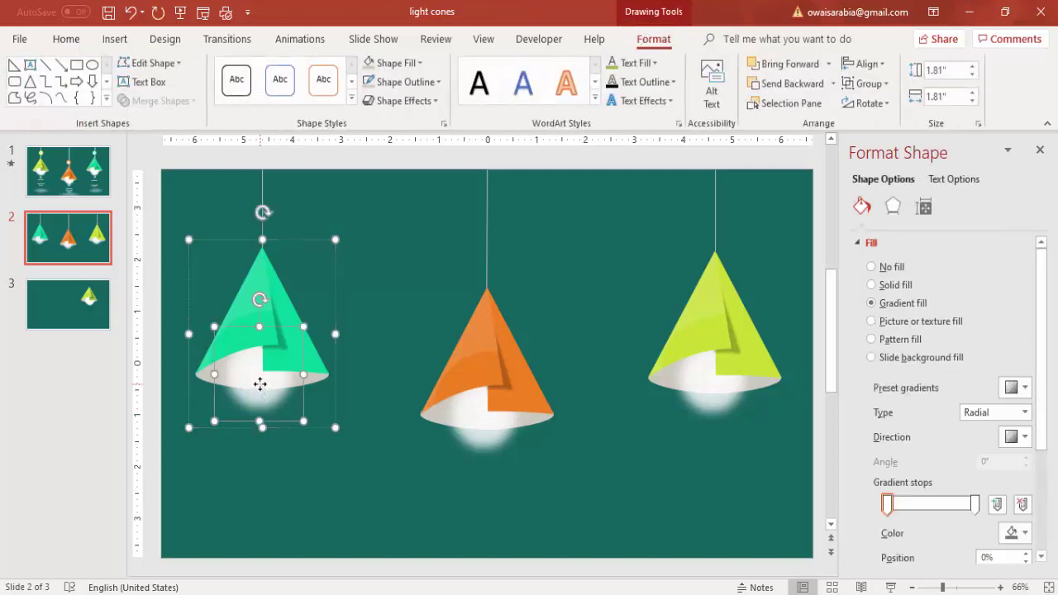
pyautogui.click(392, 302)
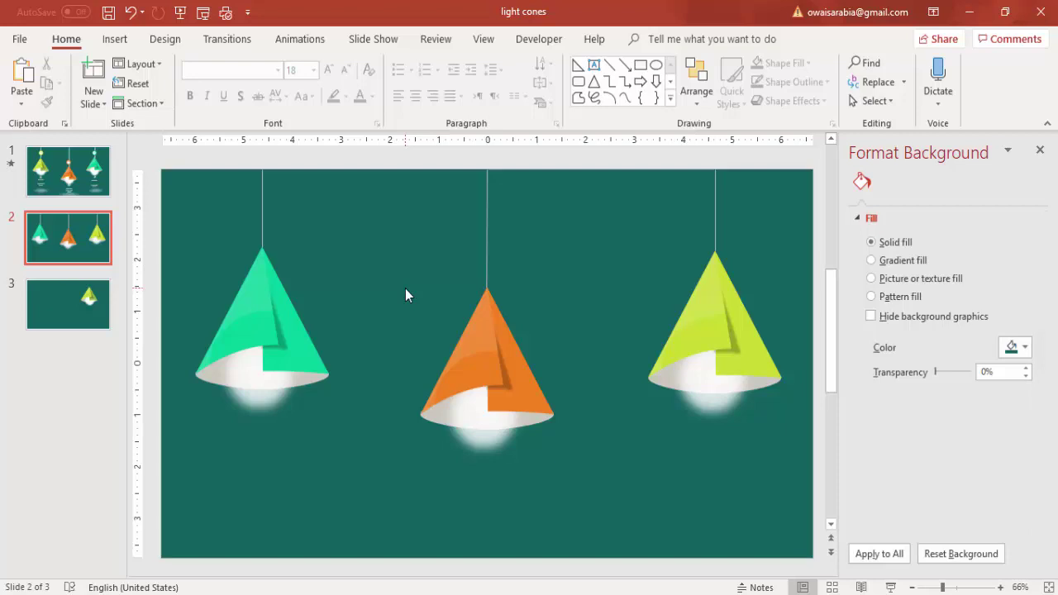
pyautogui.click(304, 405)
pyautogui.hotkey('ctrl', 'c')
pyautogui.hotkey('ctrl', 'v')
pyautogui.moveTo(303, 405); pyautogui.dragTo(420, 496)
pyautogui.moveTo(325, 455); pyautogui.dragTo(326, 453)
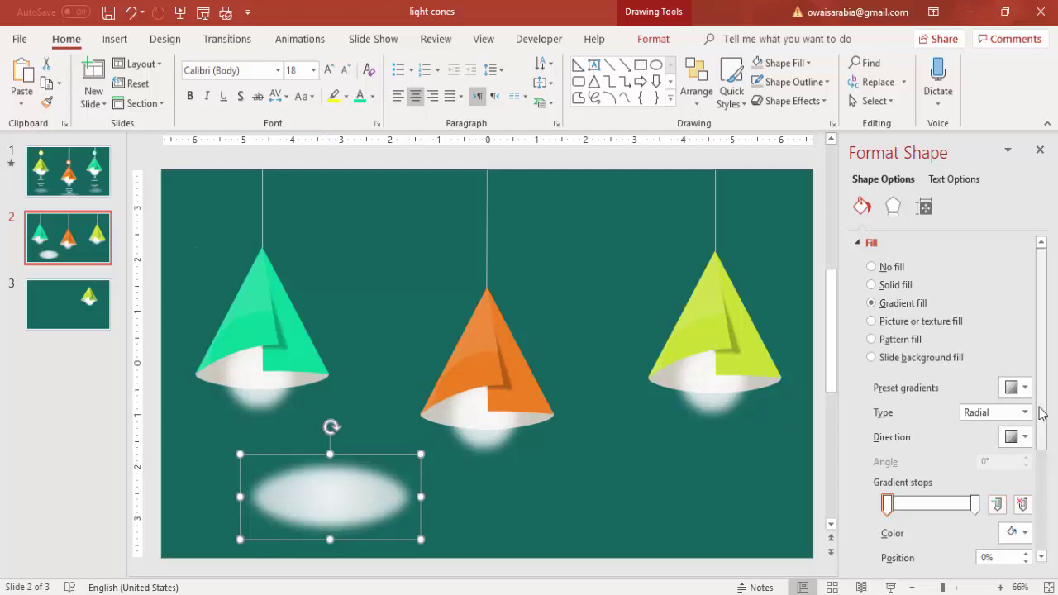
# Set the glow ellipse's gradient transparency to 67% at the first stop and 75% at the last stop
pyautogui.scroll(-1, 1045, 443)
pyautogui.scroll(-1, 1046, 443)
pyautogui.moveTo(945, 518); pyautogui.dragTo(961, 518)
pyautogui.click(892, 442)
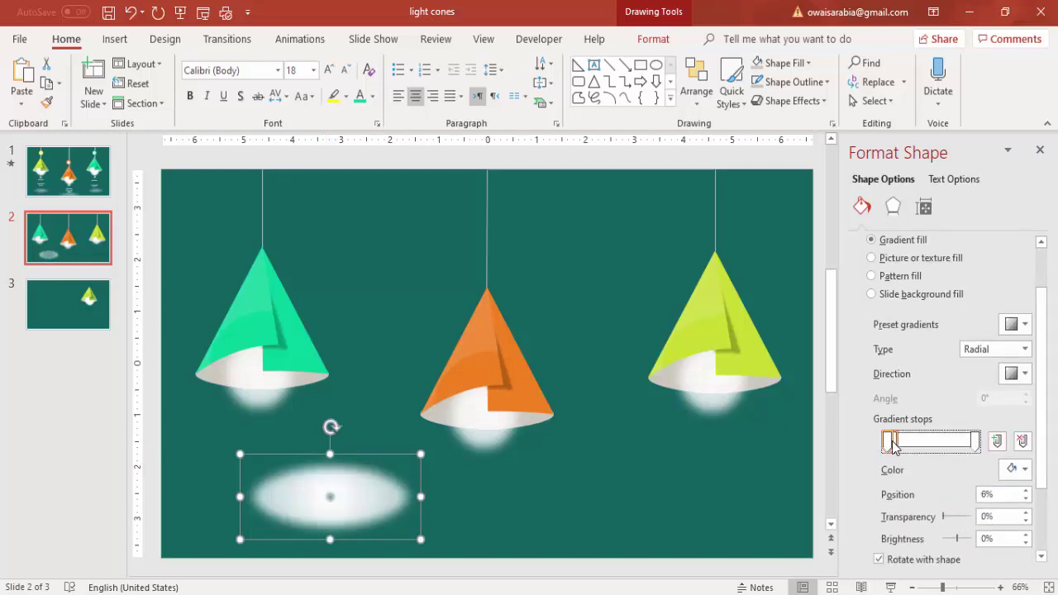
pyautogui.click(1022, 441)
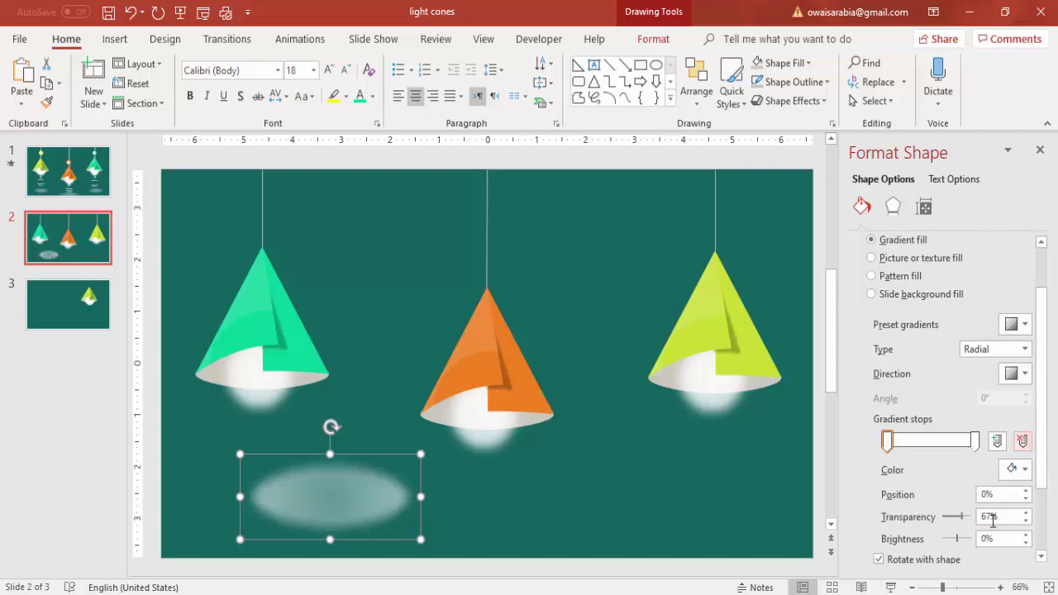
pyautogui.click(974, 442)
pyautogui.moveTo(957, 517); pyautogui.dragTo(964, 516)
# Flatten the glow ellipse further, duplicate it twice and place one beneath each cone near the slide's lower edge
pyautogui.moveTo(330, 454); pyautogui.dragTo(728, 498)
pyautogui.hotkey('ctrl', 'd')
pyautogui.hotkey('ctrl', 'd')
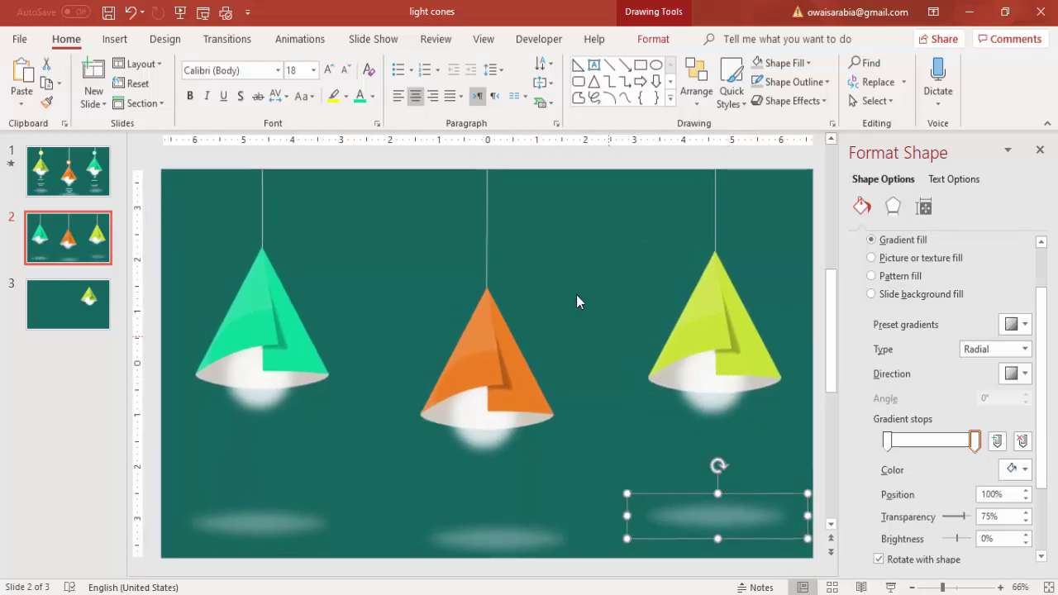
pyautogui.click(572, 287)
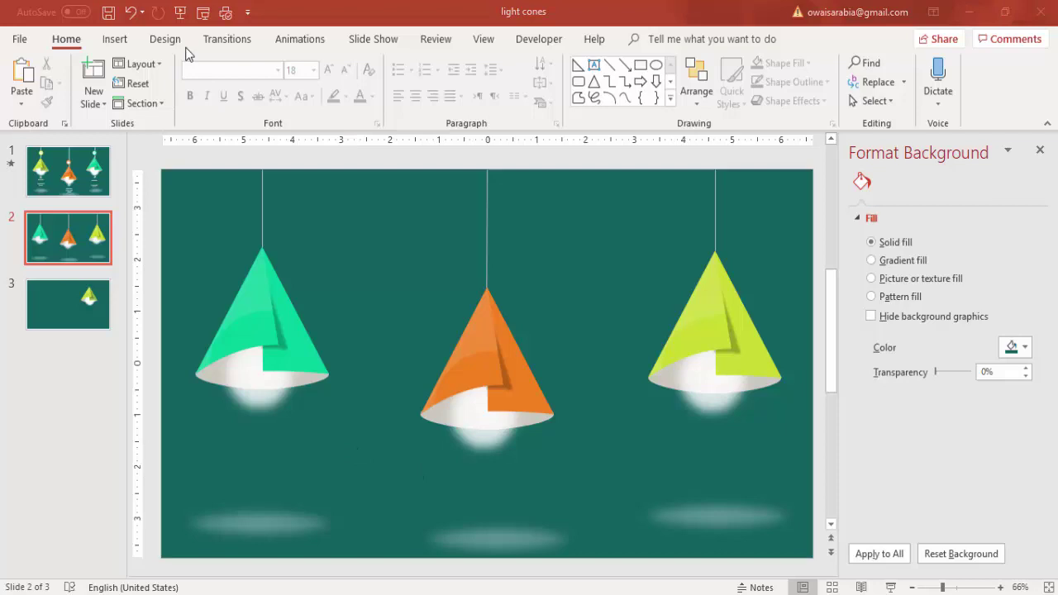
# Insert the heart, lungs and kidneys icons from the built-in icon library
pyautogui.click(115, 39)
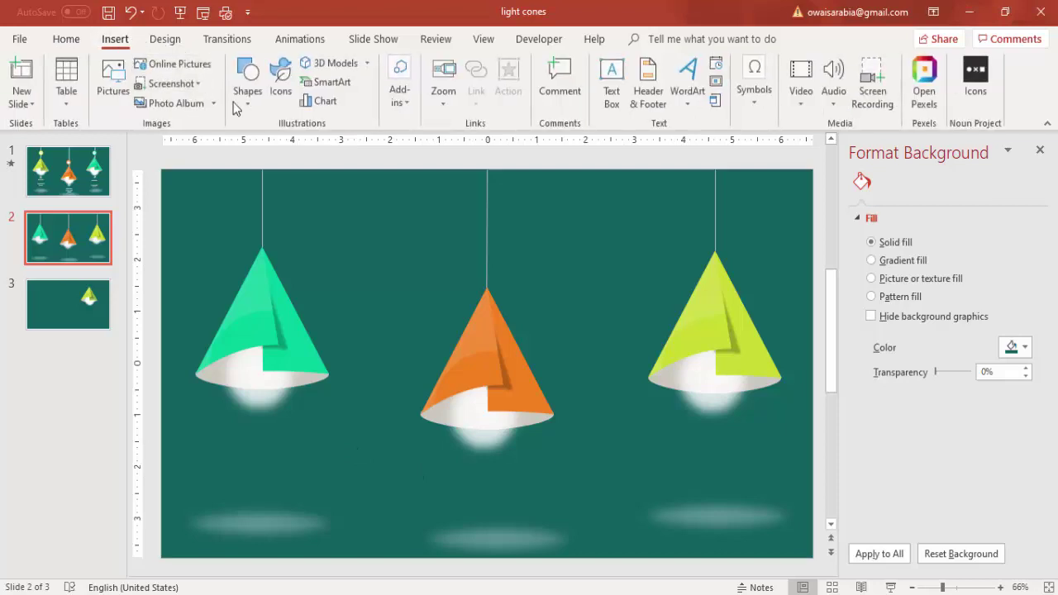
pyautogui.click(279, 91)
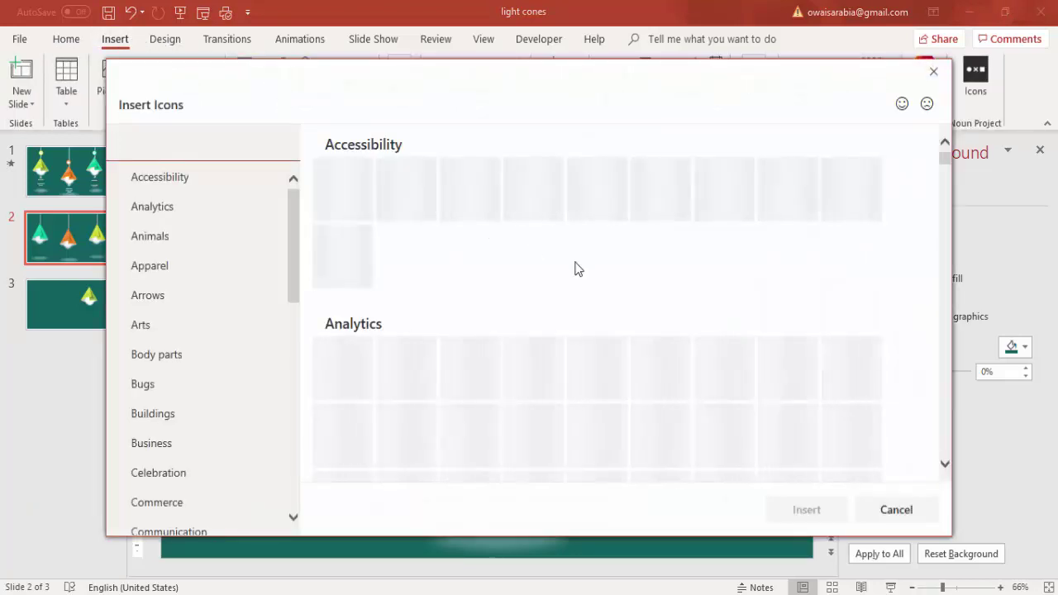
pyautogui.scroll(-10, 668, 285)
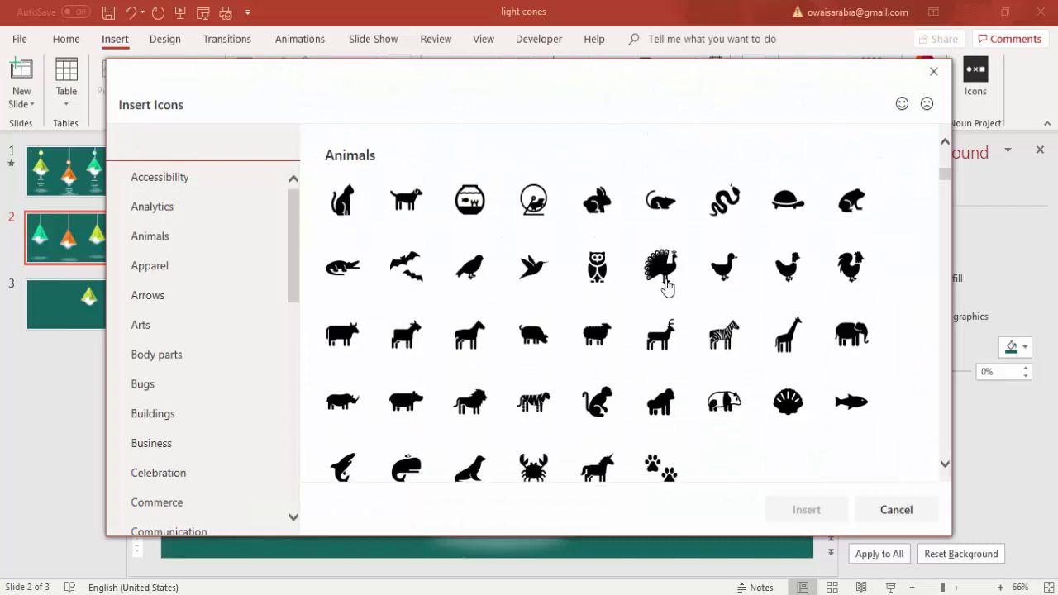
pyautogui.scroll(-10, 668, 285)
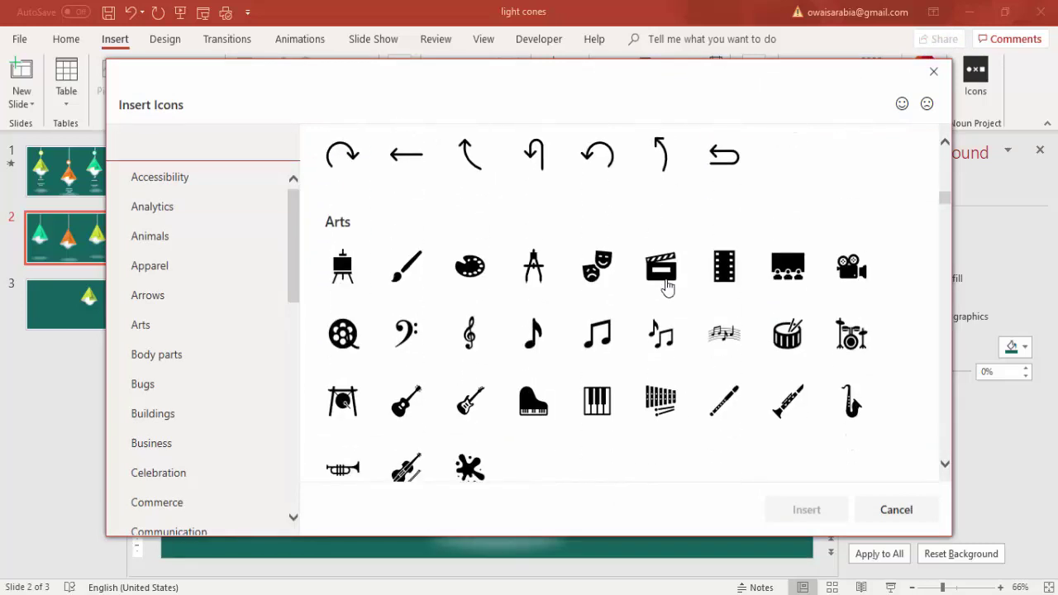
pyautogui.click(542, 322)
pyautogui.click(600, 335)
pyautogui.click(656, 333)
pyautogui.click(827, 510)
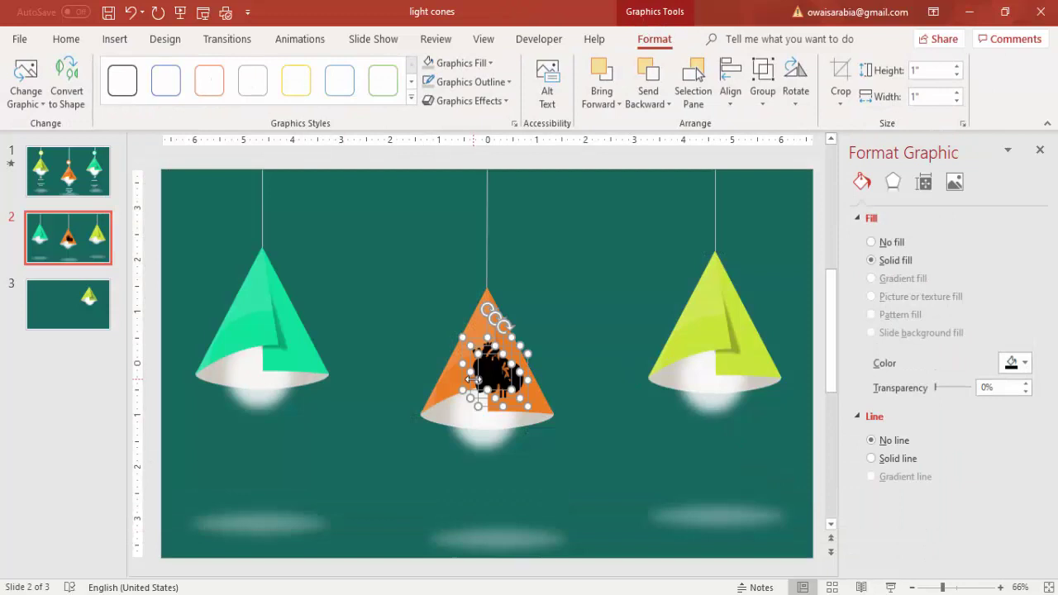
# Move the three icons to the empty area between the first two cones and fill them white
pyautogui.moveTo(458, 343); pyautogui.dragTo(359, 228)
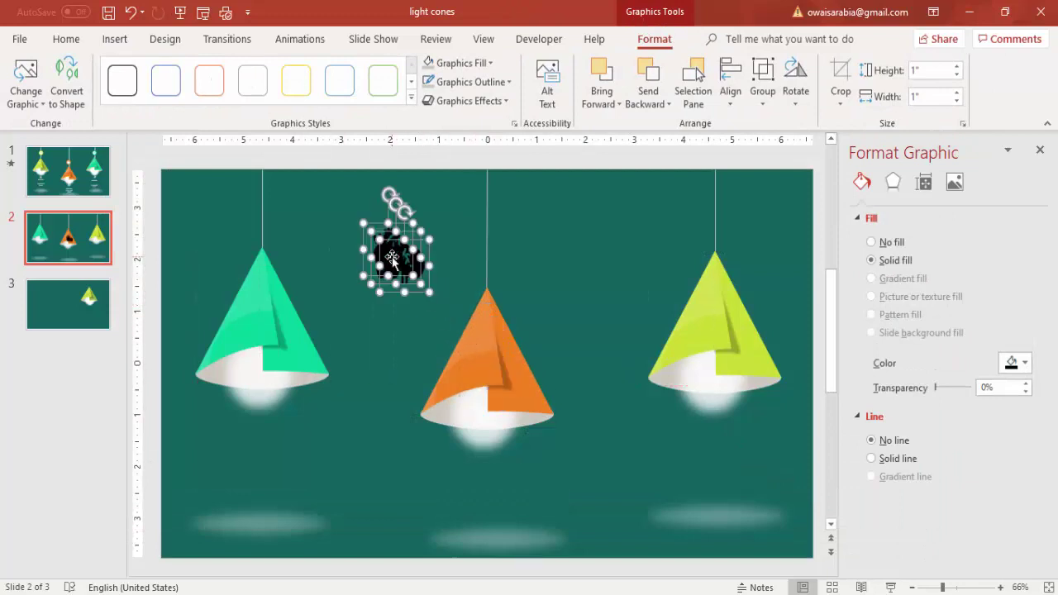
pyautogui.click(459, 63)
pyautogui.click(428, 100)
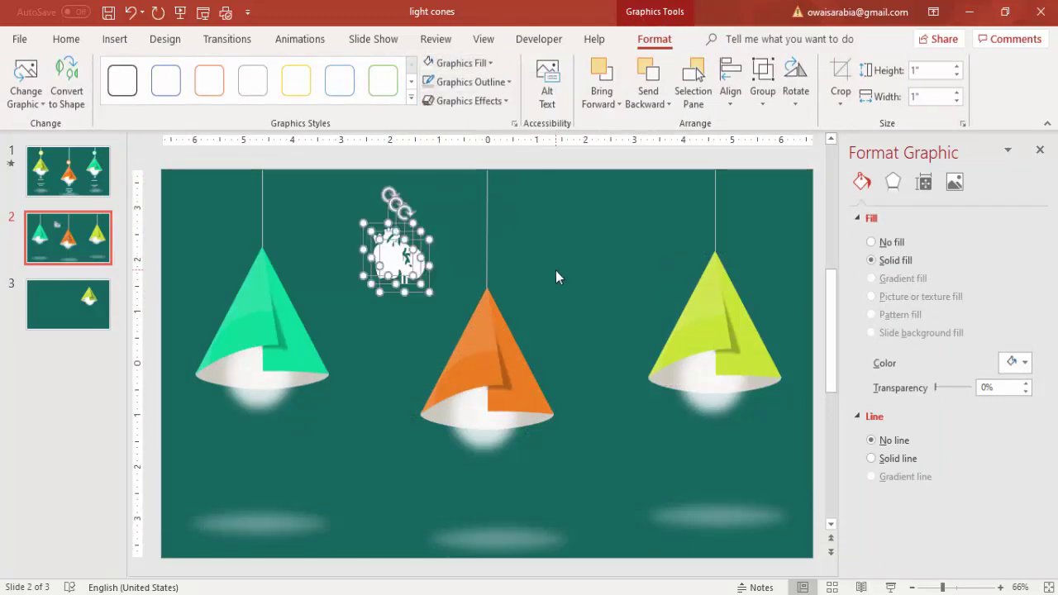
pyautogui.click(556, 270)
# Shrink the lungs and kidneys icons, placing the lungs below the lime-yellow cone and the kidneys below the orange cone
pyautogui.moveTo(396, 267); pyautogui.dragTo(730, 445)
pyautogui.click(383, 263)
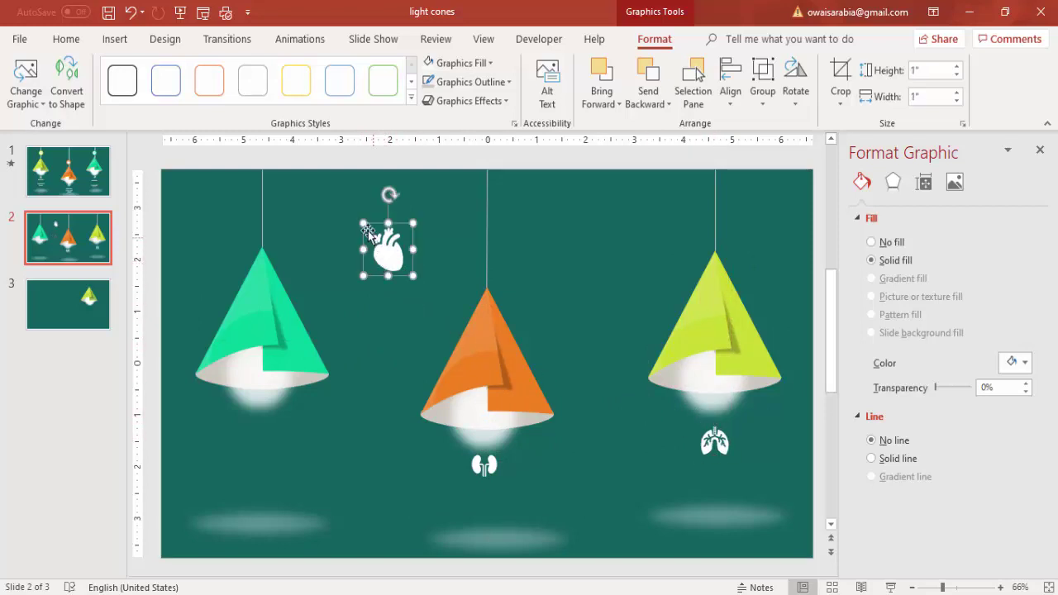